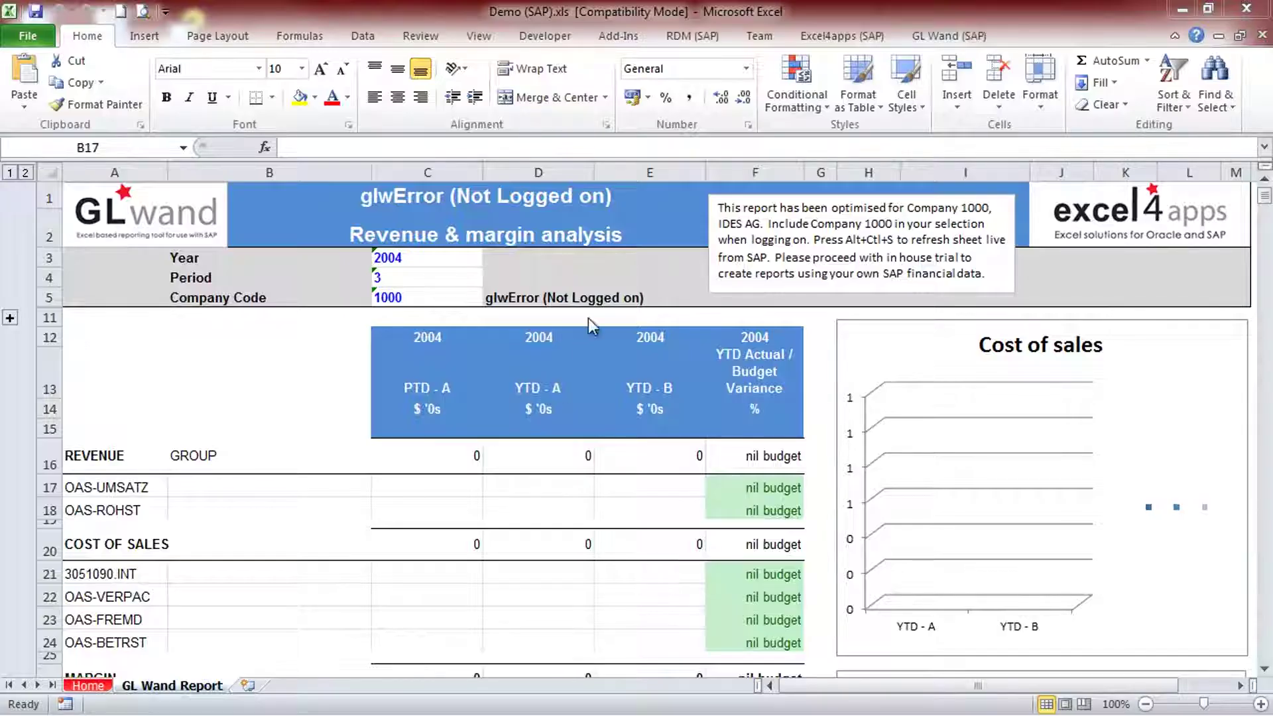
# Step: Log on to SAP system E4A DEV with the account password and pick company code 1000
pyautogui.click(822, 40)
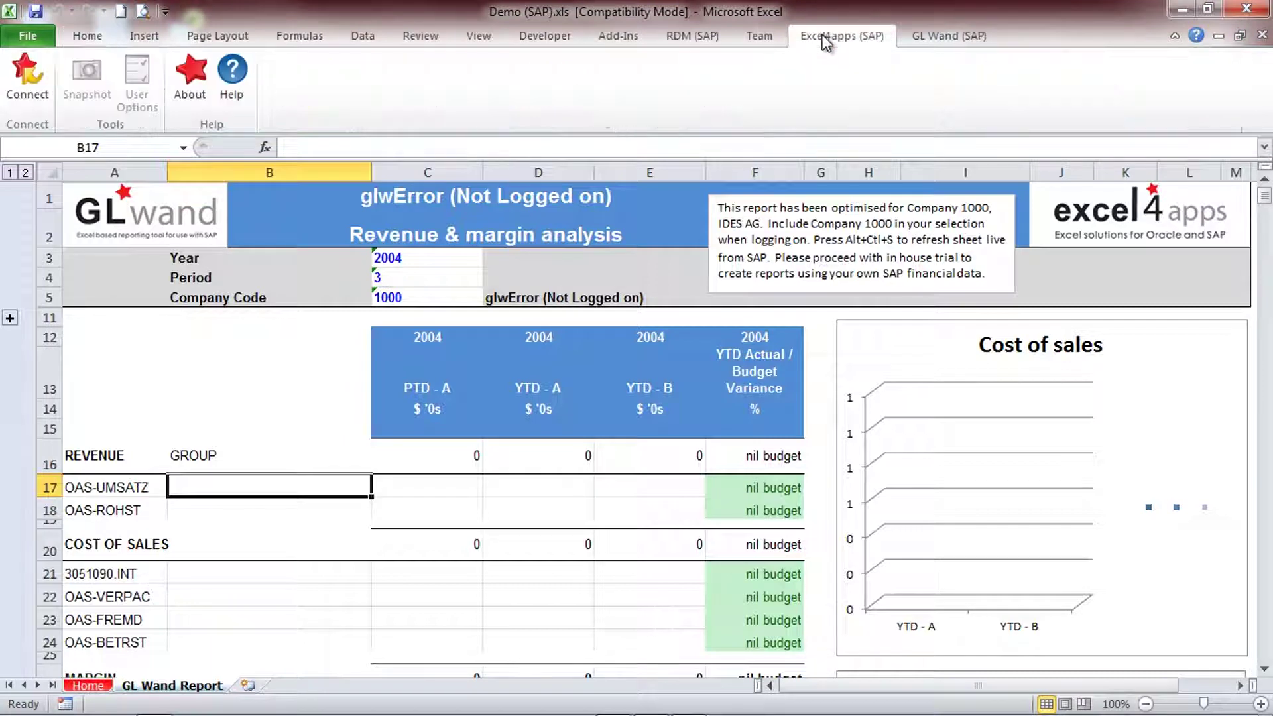
pyautogui.click(25, 79)
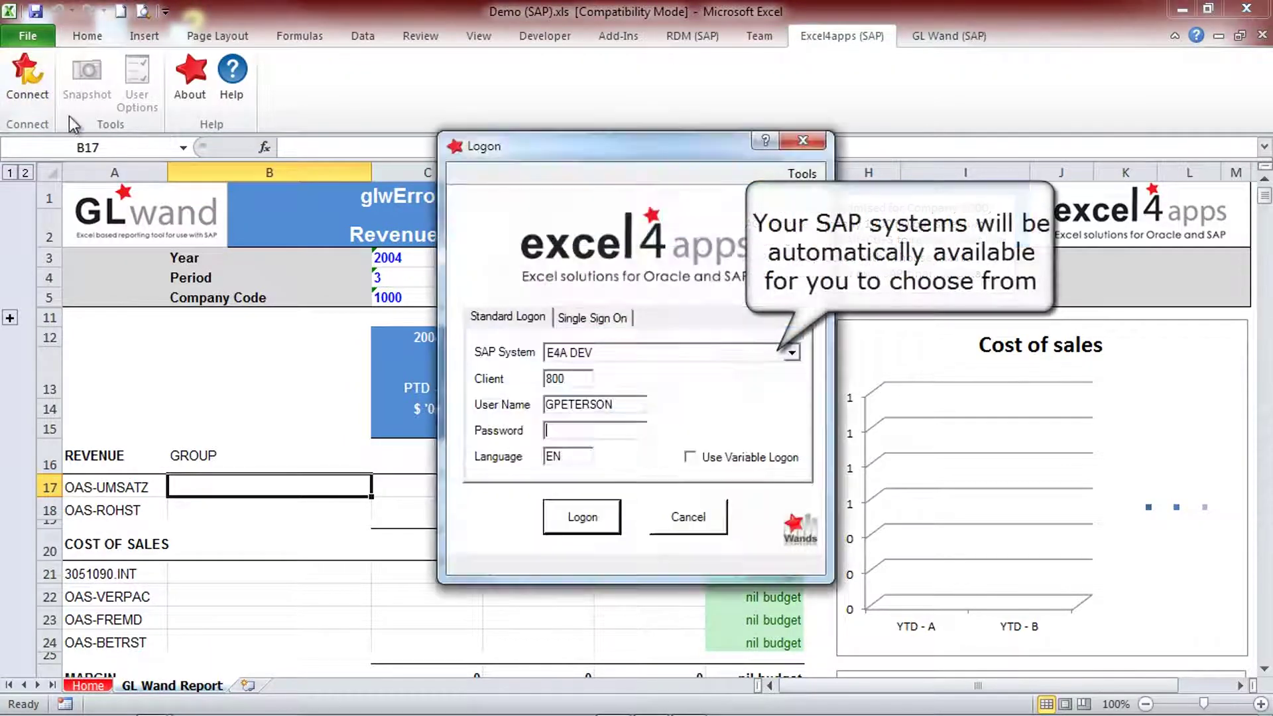
pyautogui.click(792, 355)
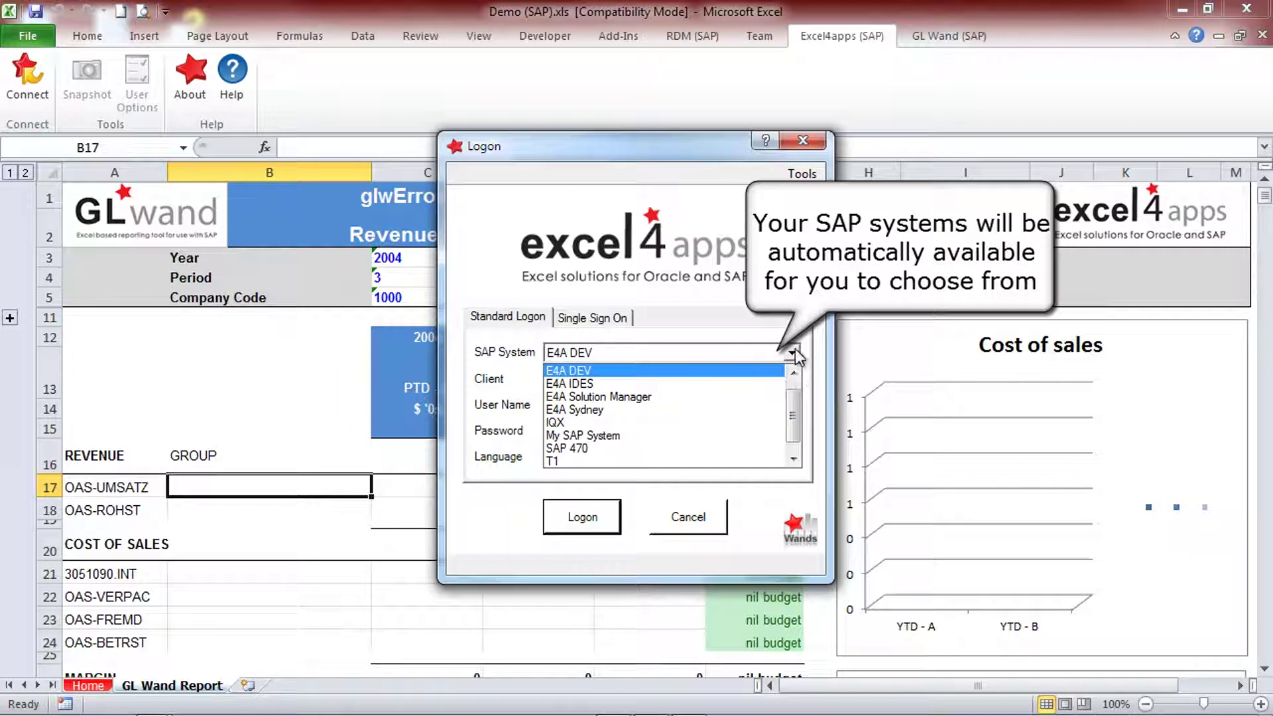
pyautogui.click(793, 354)
pyautogui.click(570, 427)
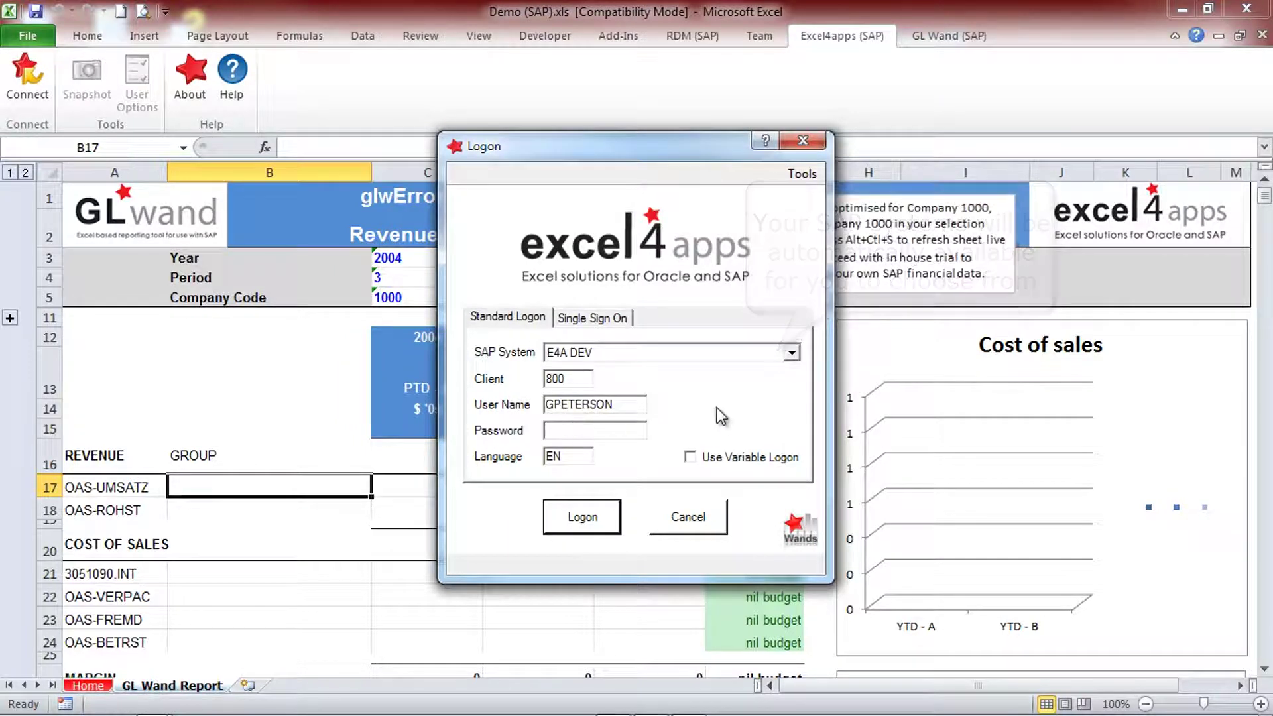
pyautogui.write('**')
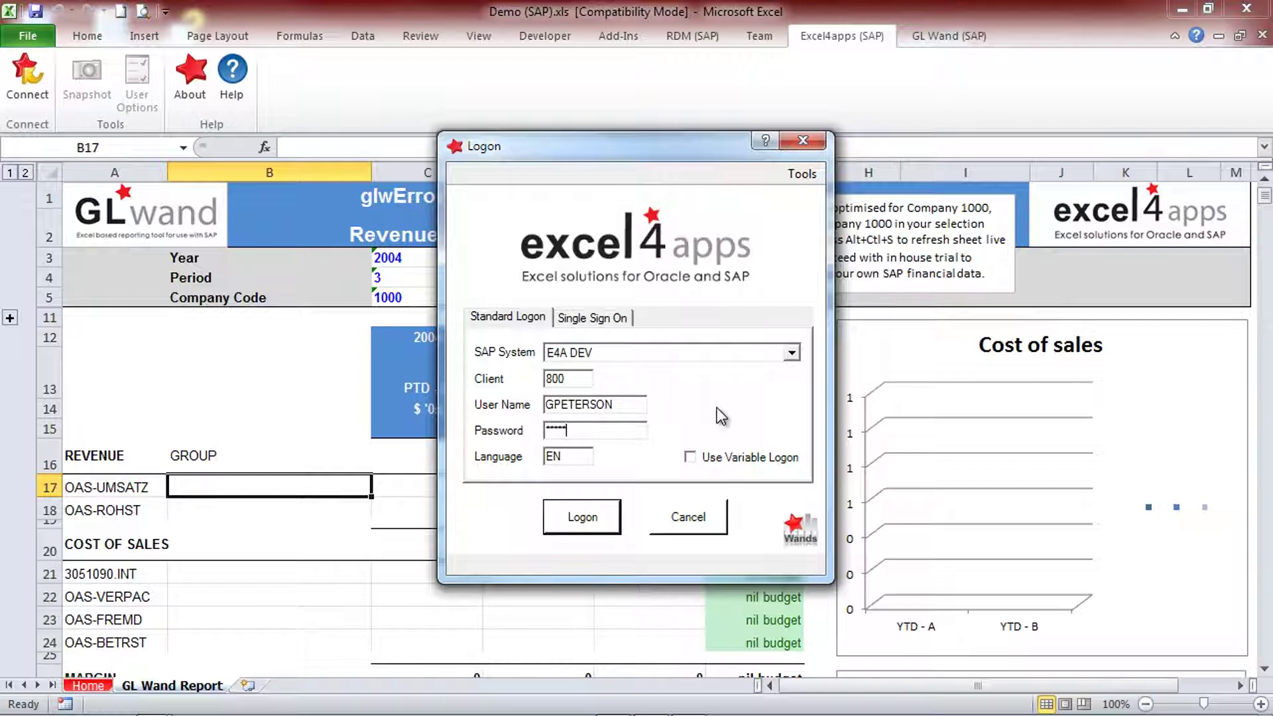
pyautogui.click(574, 523)
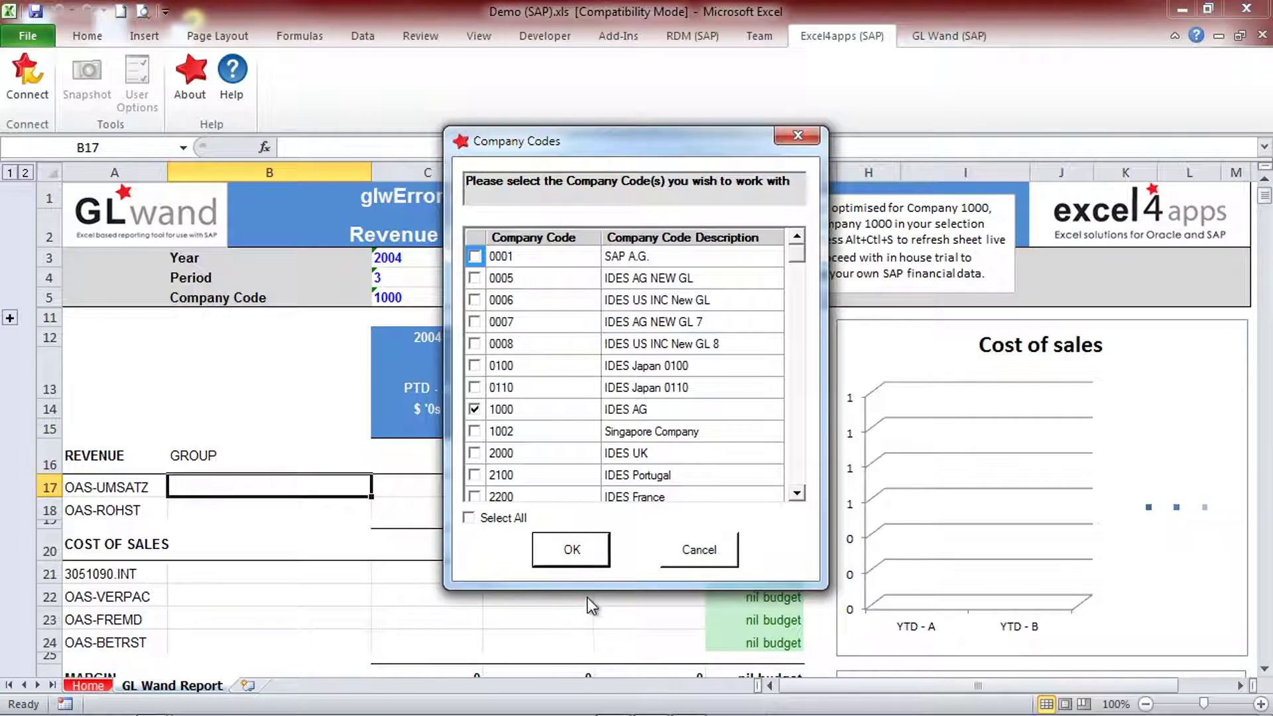
pyautogui.click(572, 550)
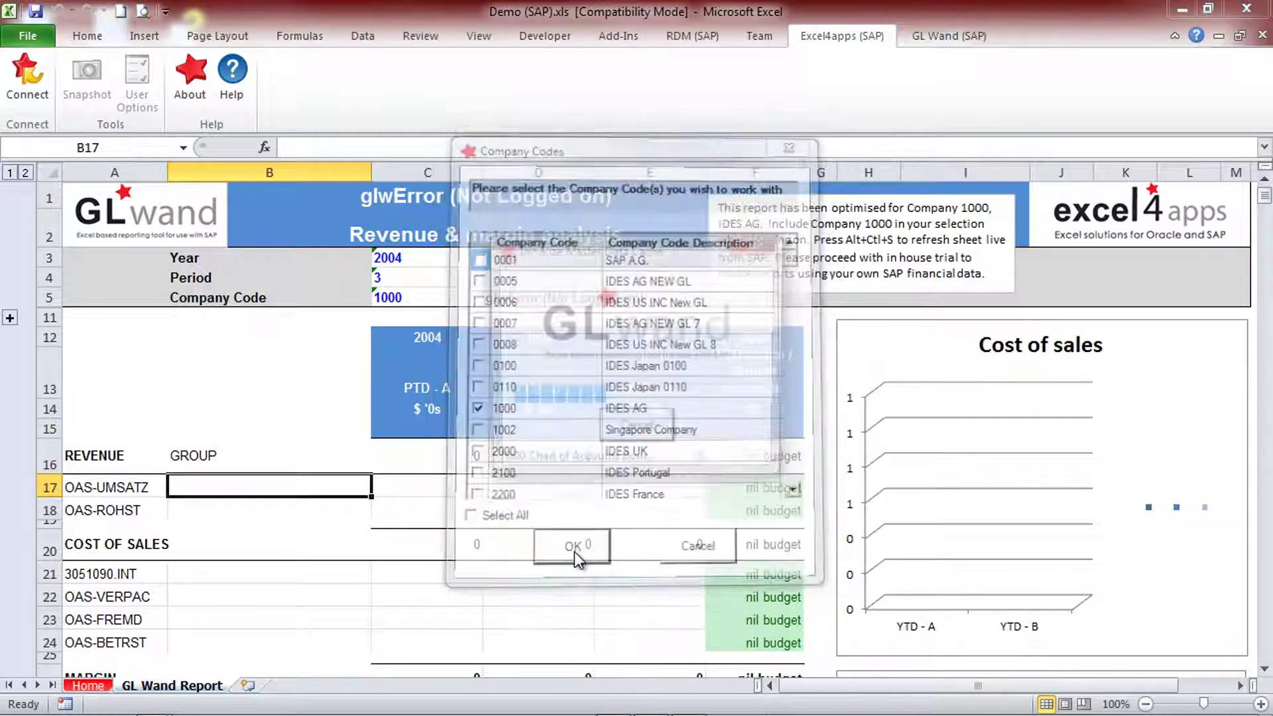
# Step: Enter =GLW_Get_Object_Description(CompanyCode,11,$A17) in B17 so it shows Sales Revenues
pyautogui.click(934, 37)
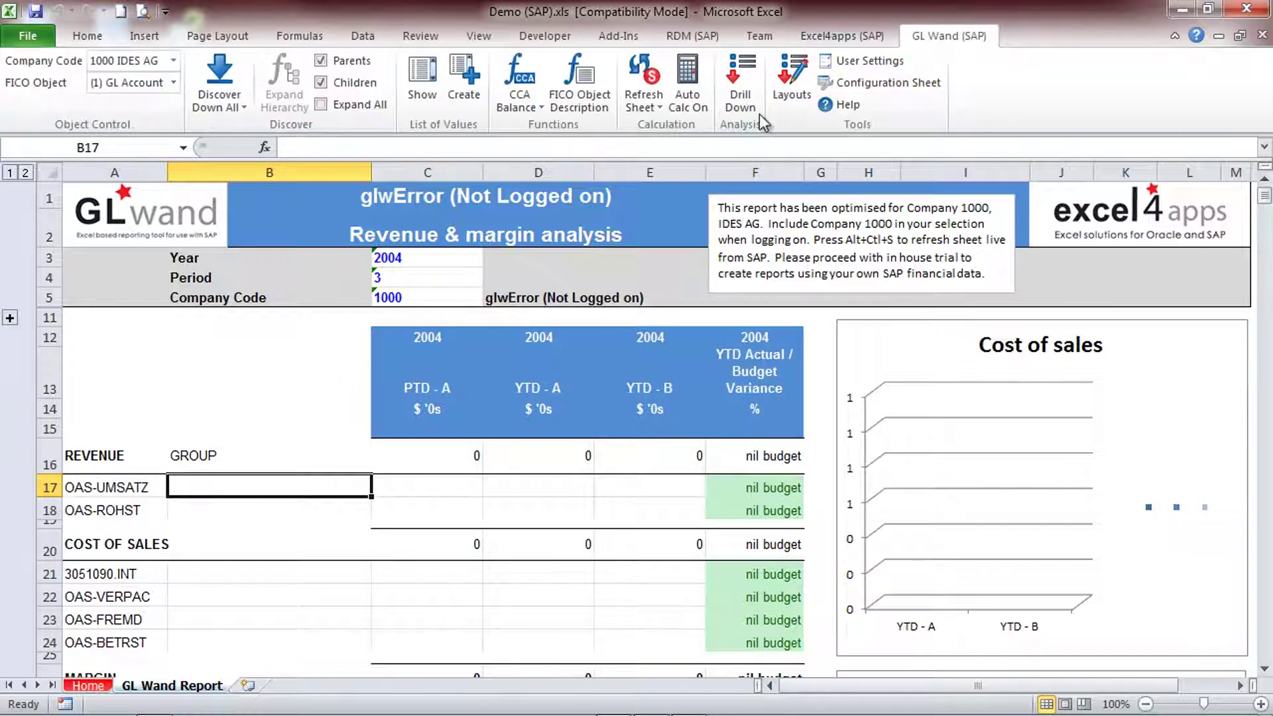
pyautogui.click(598, 101)
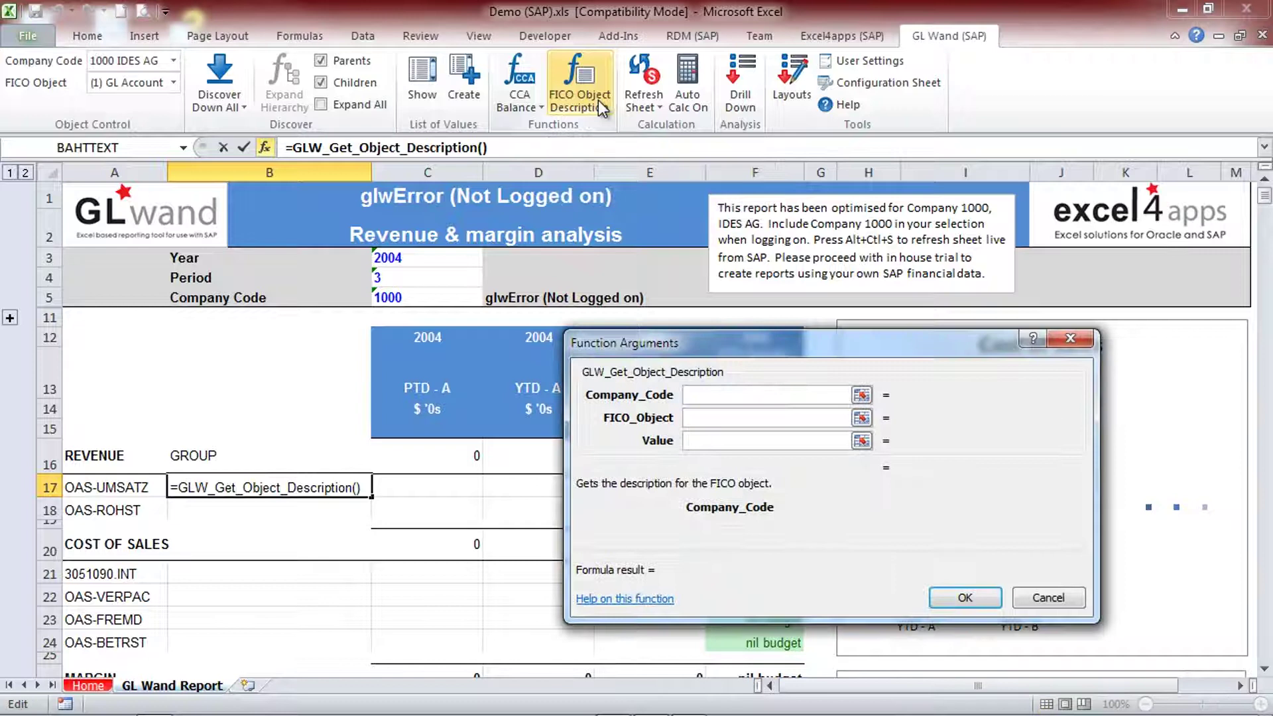
pyautogui.click(403, 298)
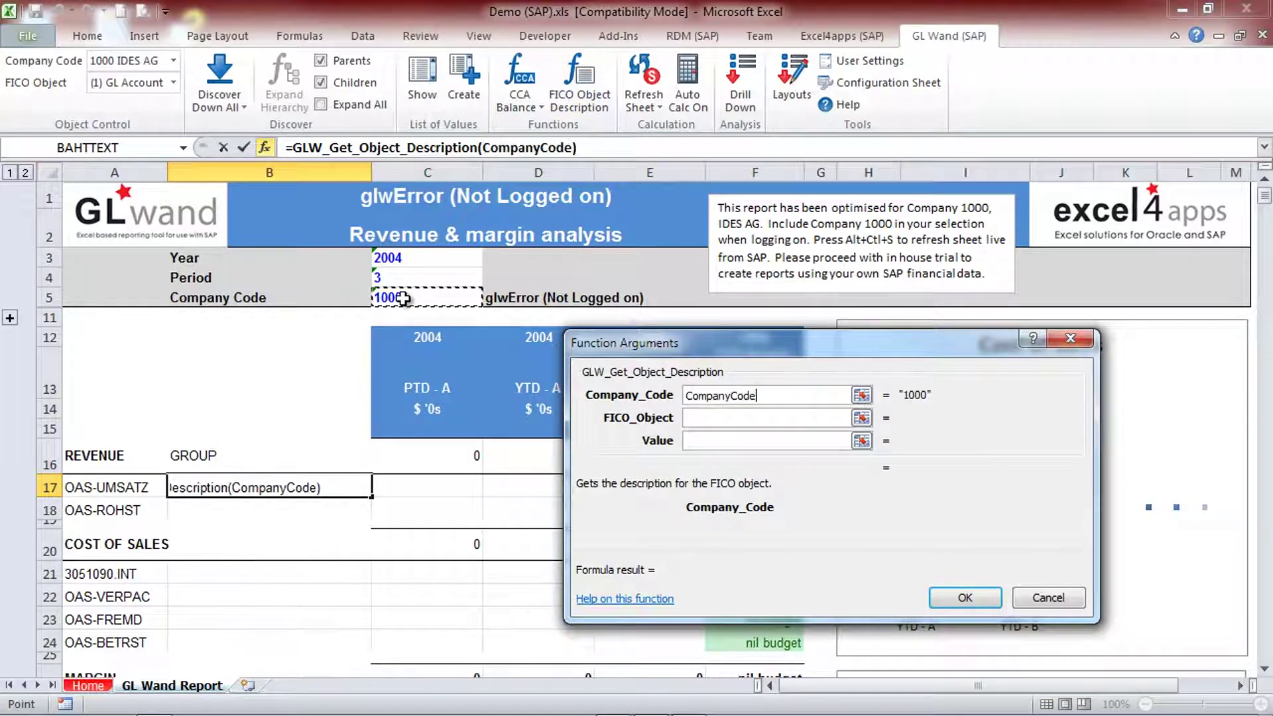
pyautogui.press('Tab')
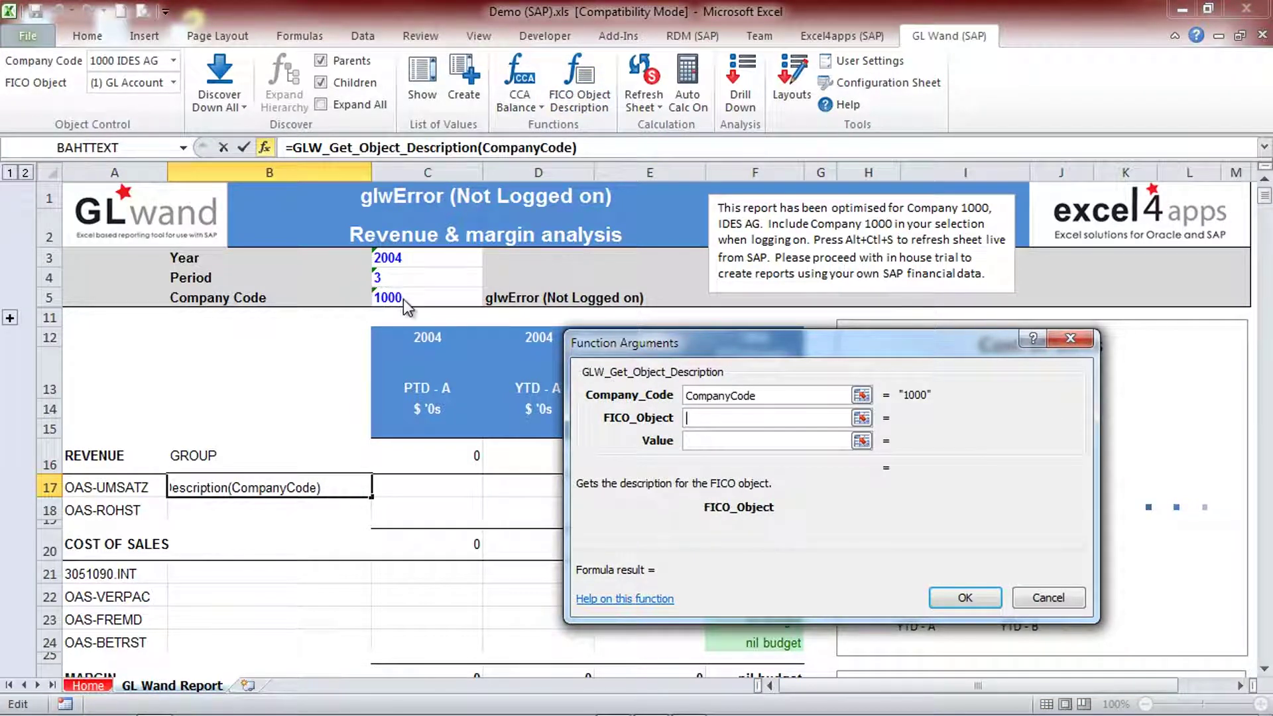
pyautogui.click(173, 82)
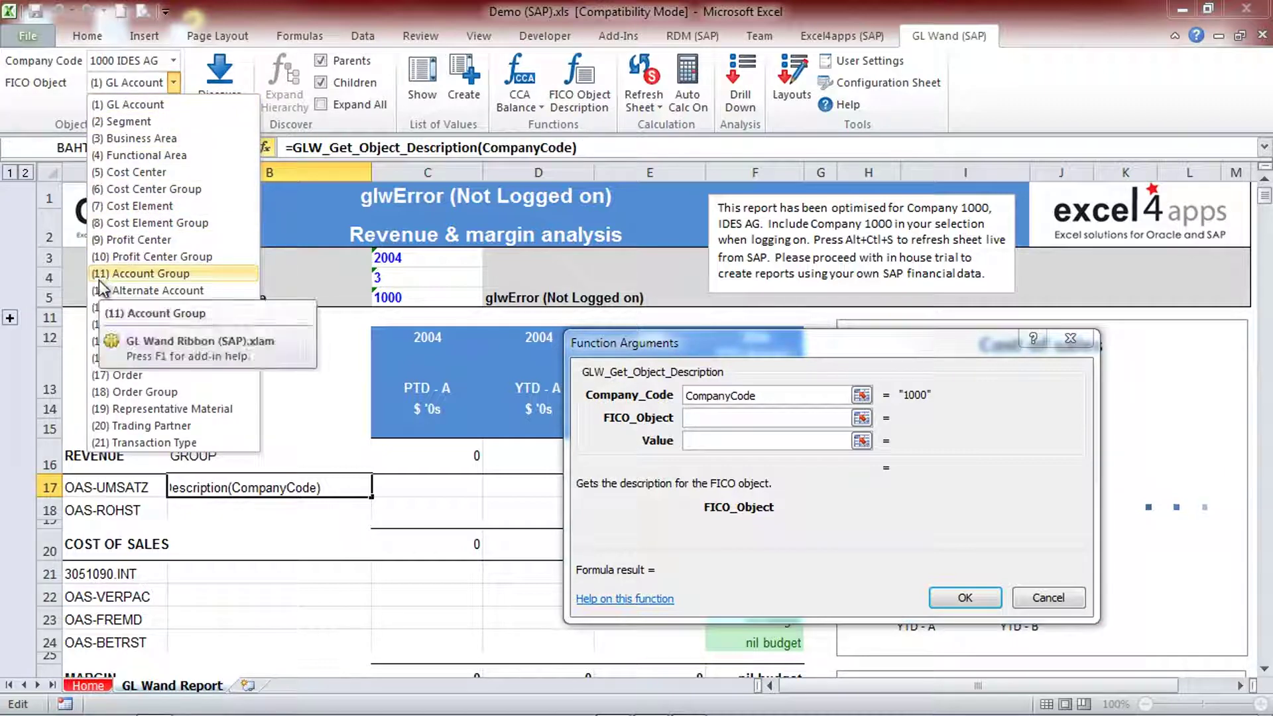
pyautogui.click(708, 418)
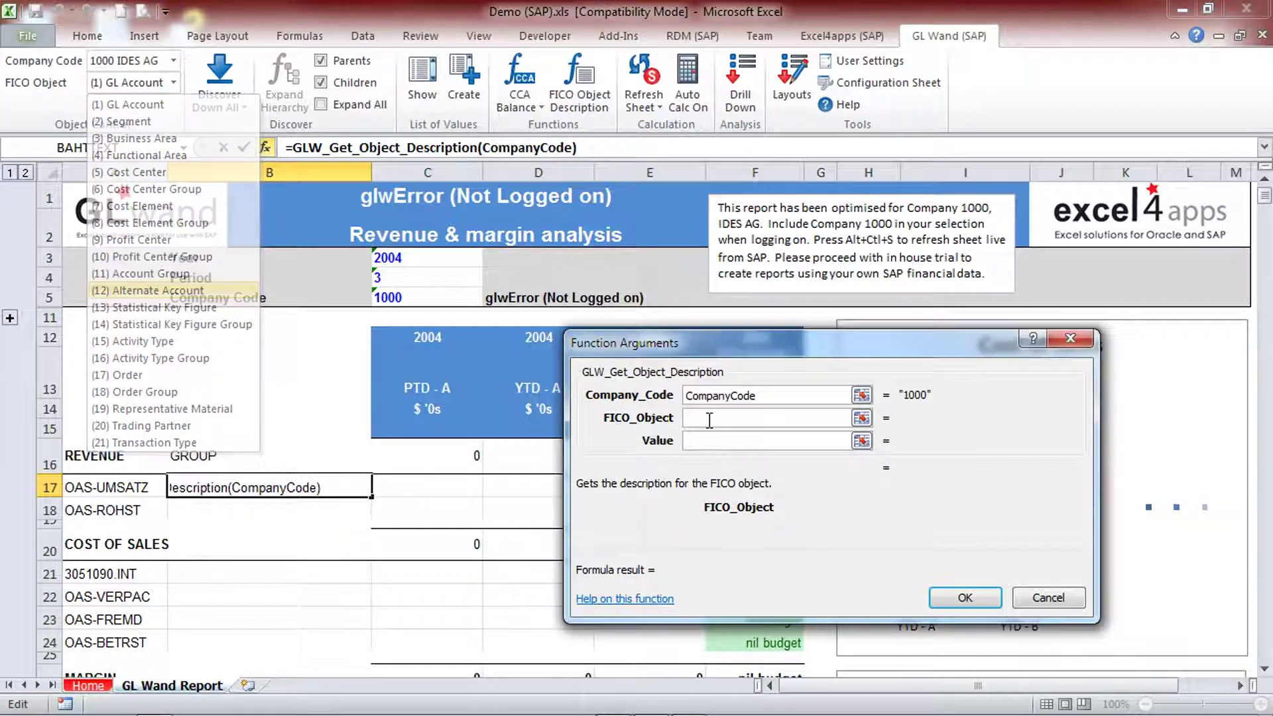
pyautogui.write('11')
pyautogui.click(699, 440)
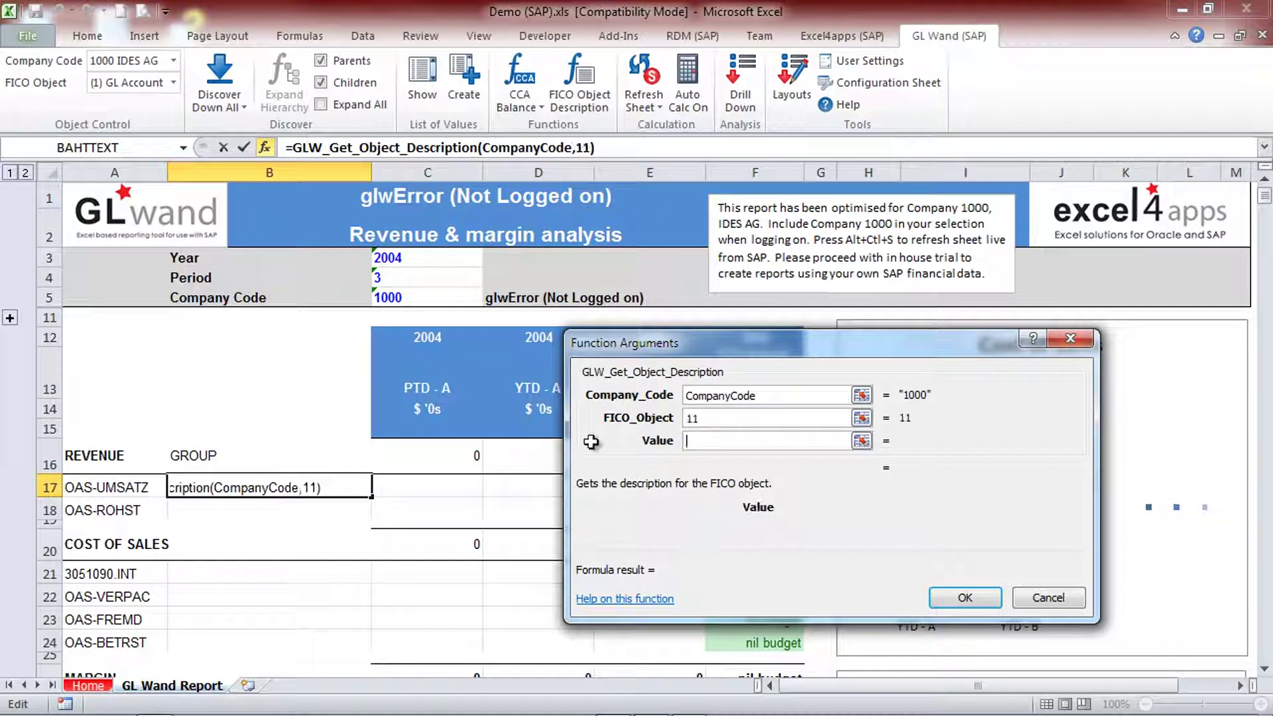
pyautogui.click(137, 488)
pyautogui.press('F4')
pyautogui.press('F4')
pyautogui.press('F4')
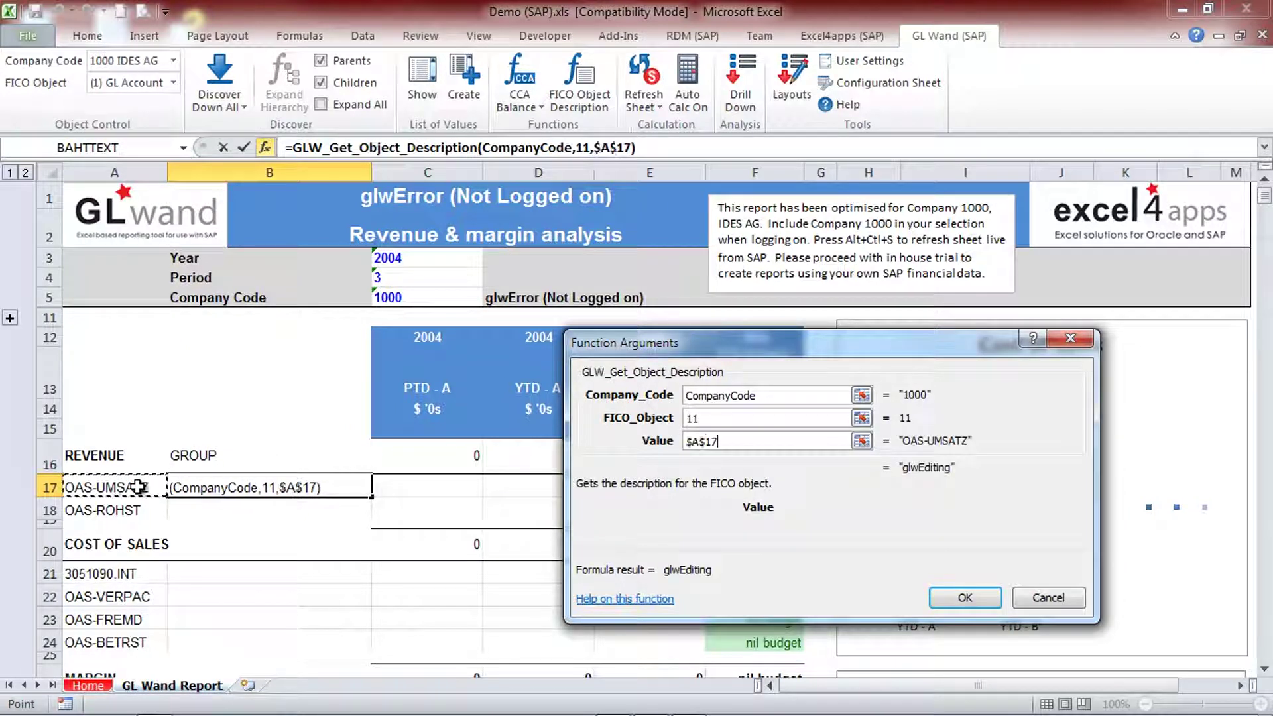
pyautogui.click(965, 598)
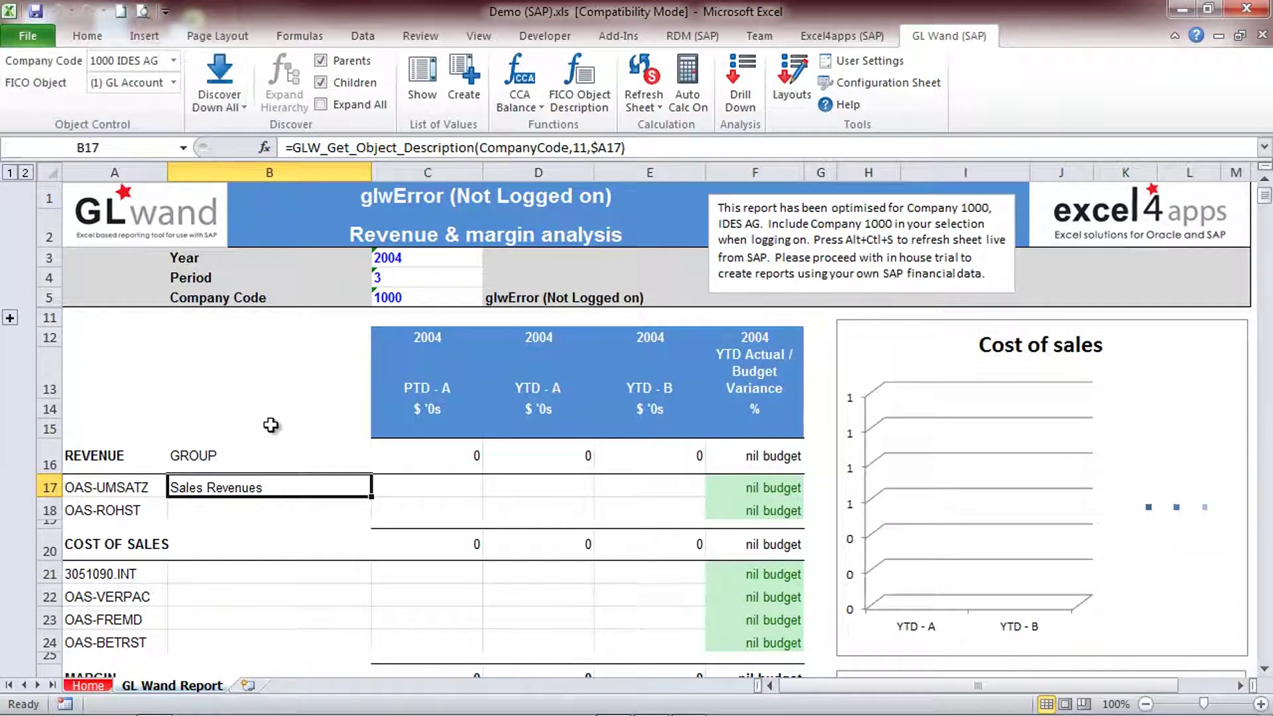
# Step: Copy B17's description formula into B18, B21:B24 and B28:B31
pyautogui.scroll(-4, 270, 424)
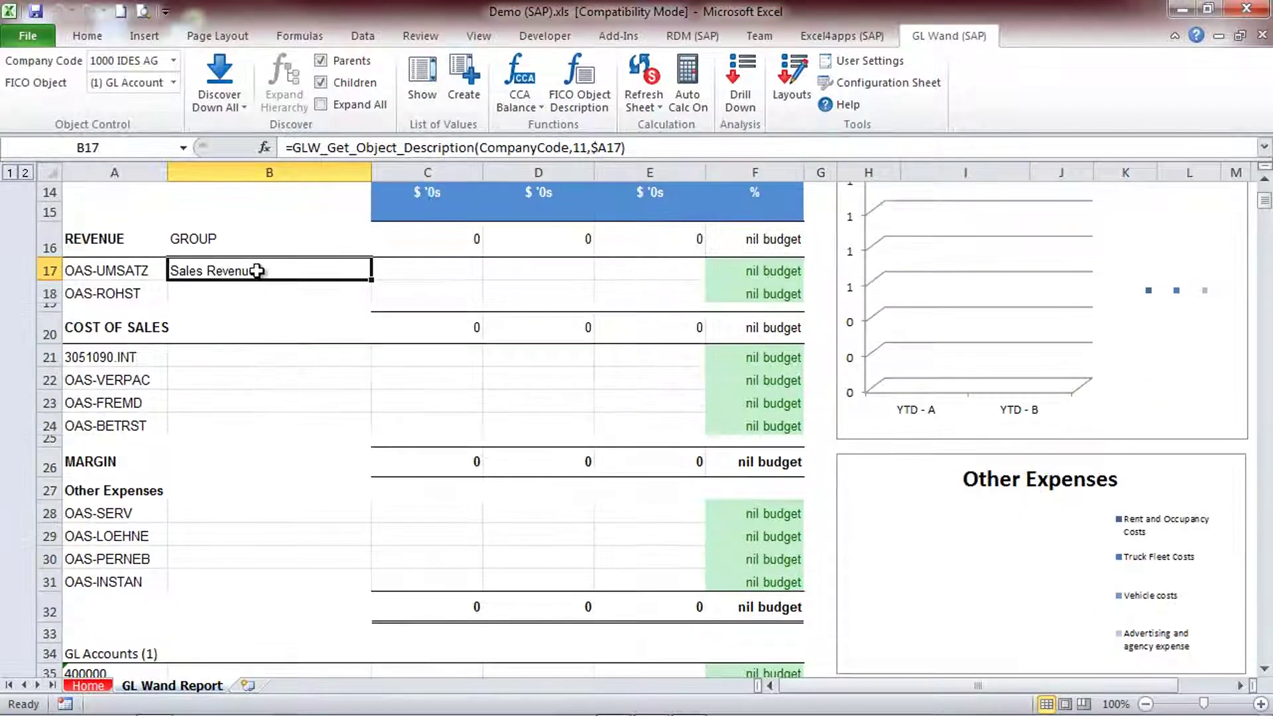
pyautogui.rightClick(258, 270)
pyautogui.click(301, 308)
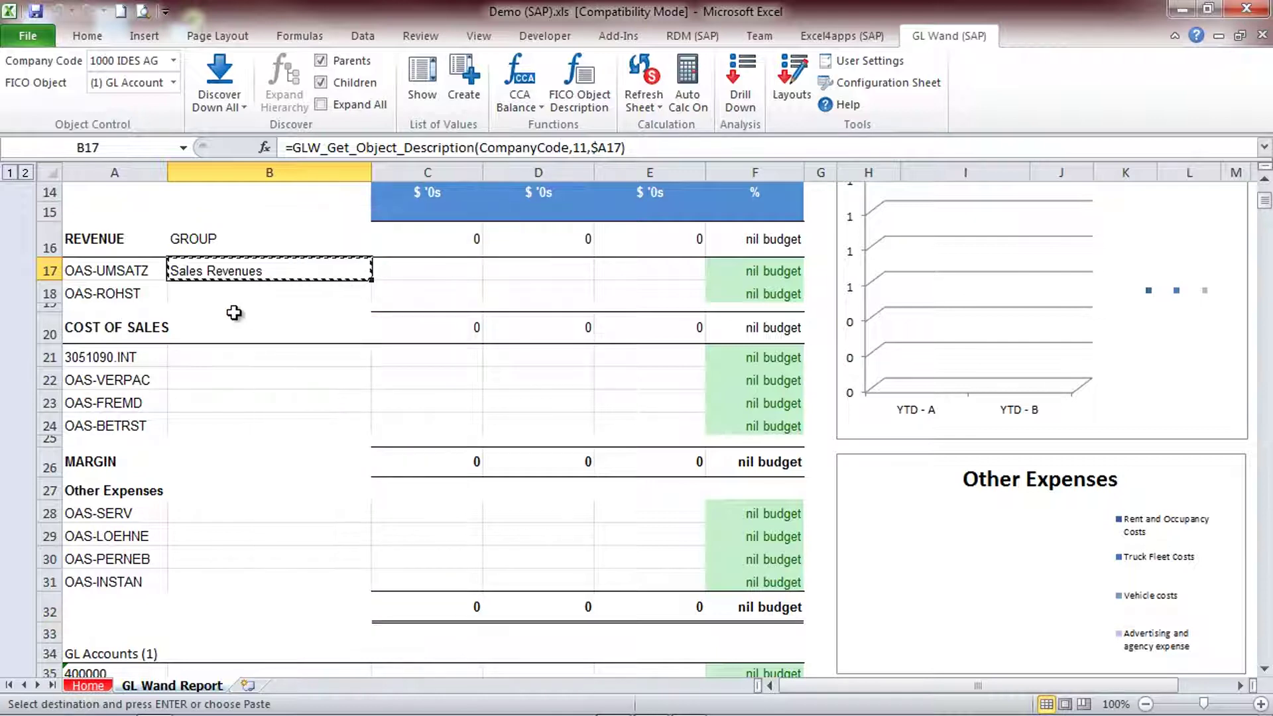
pyautogui.click(212, 292)
pyautogui.moveTo(212, 356); pyautogui.dragTo(207, 425)
pyautogui.keyDown('ctrl'); pyautogui.click(203, 511); pyautogui.keyUp('ctrl')
pyautogui.moveTo(203, 511); pyautogui.dragTo(209, 572)
pyautogui.rightClick(210, 572)
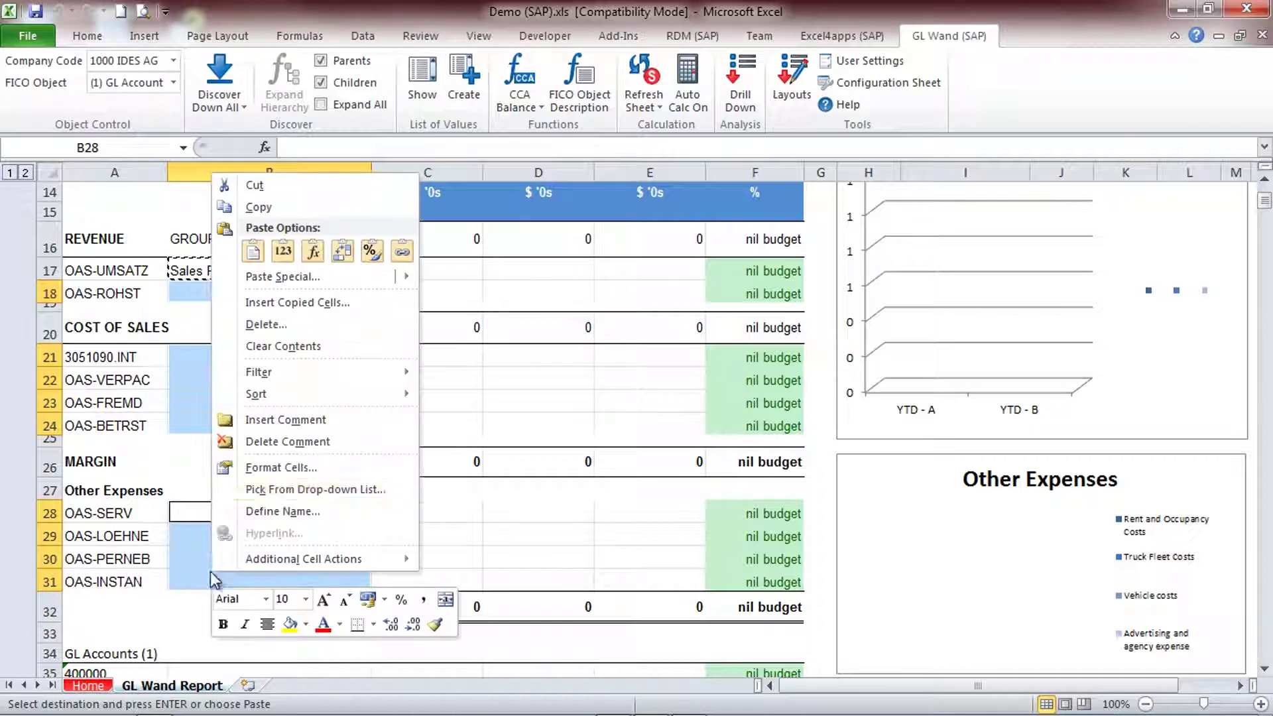
pyautogui.click(253, 251)
pyautogui.scroll(3, 327, 327)
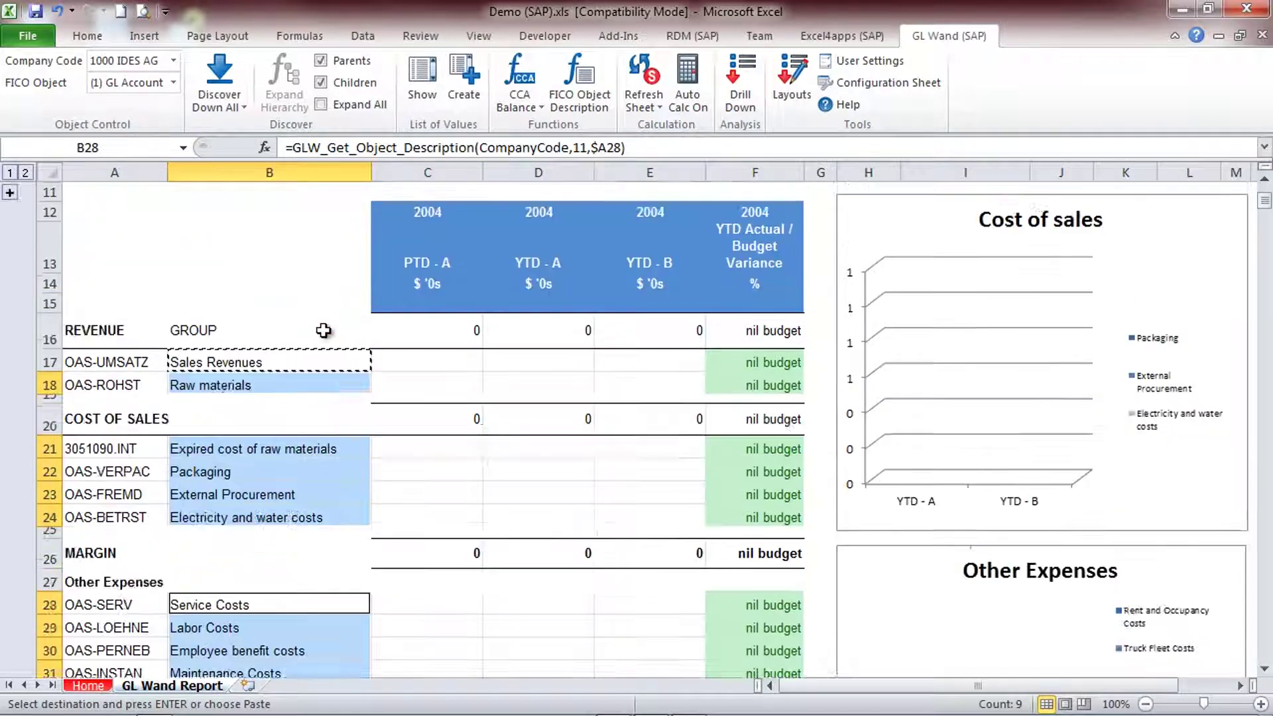
# Step: Select C17, unhide parameter rows 6–10 and start the Get Classic GL Balance wizard
pyautogui.click(410, 491)
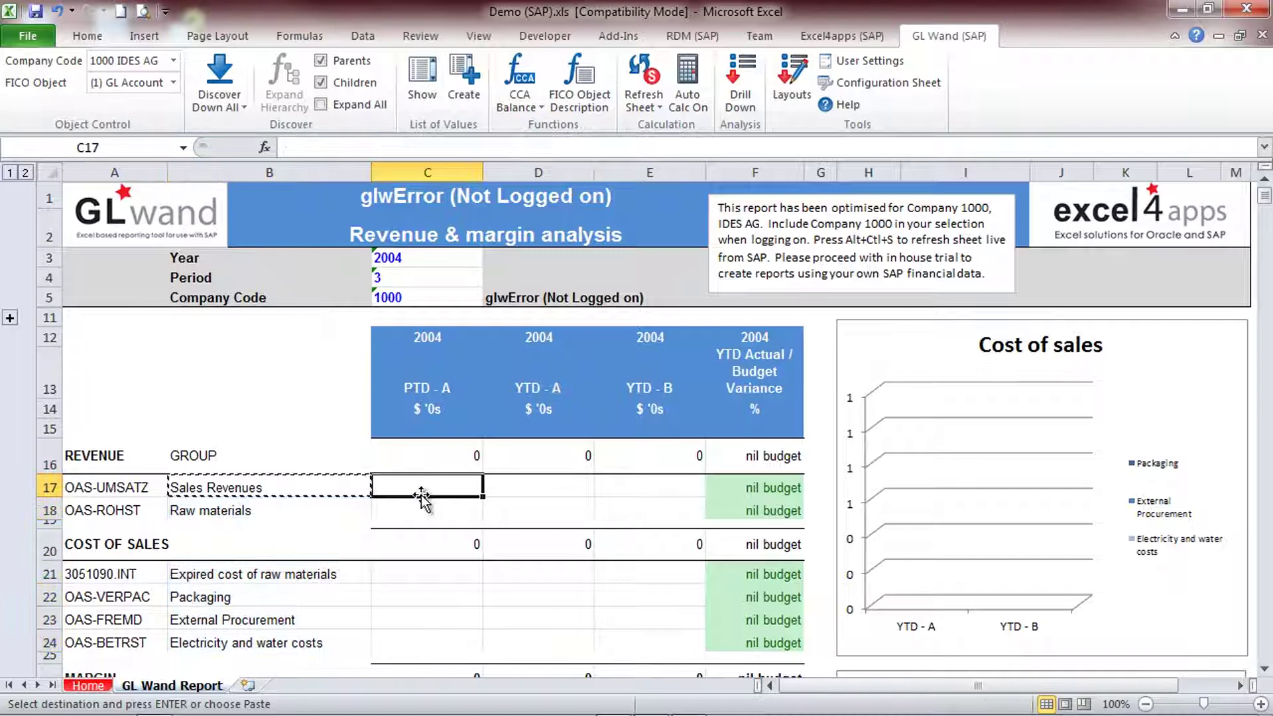
pyautogui.click(9, 319)
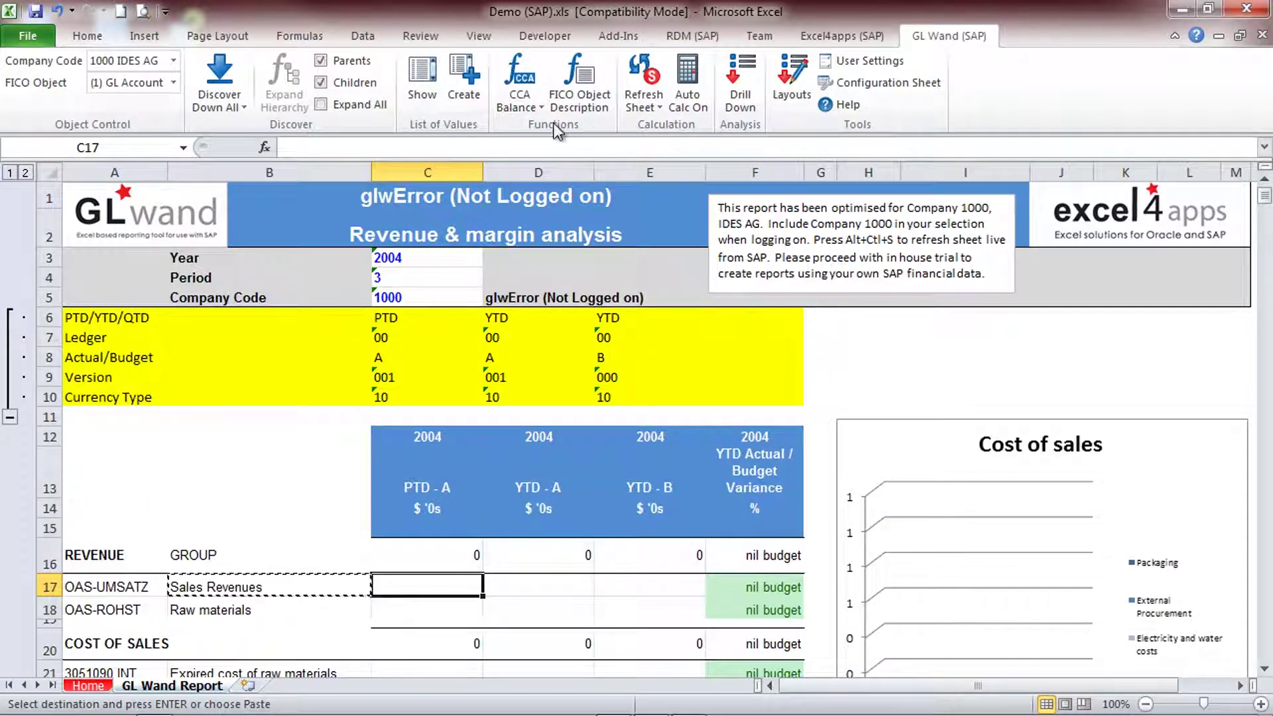
pyautogui.click(514, 106)
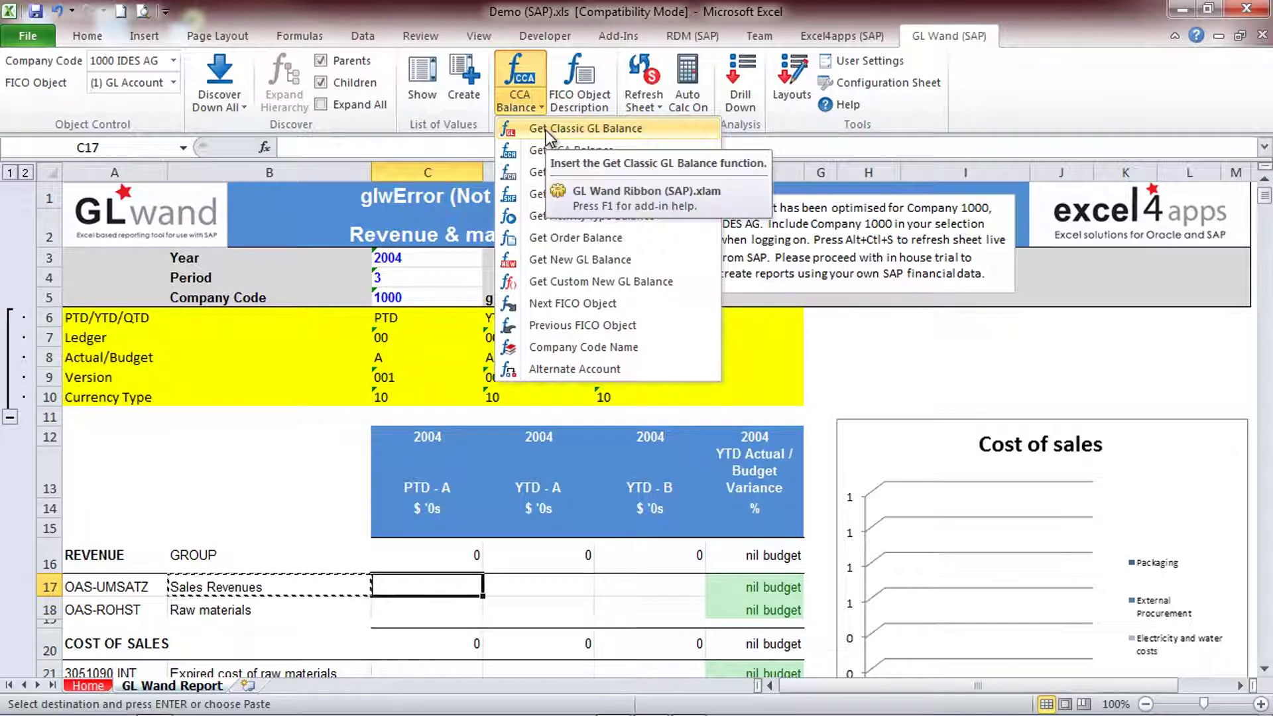
pyautogui.click(651, 128)
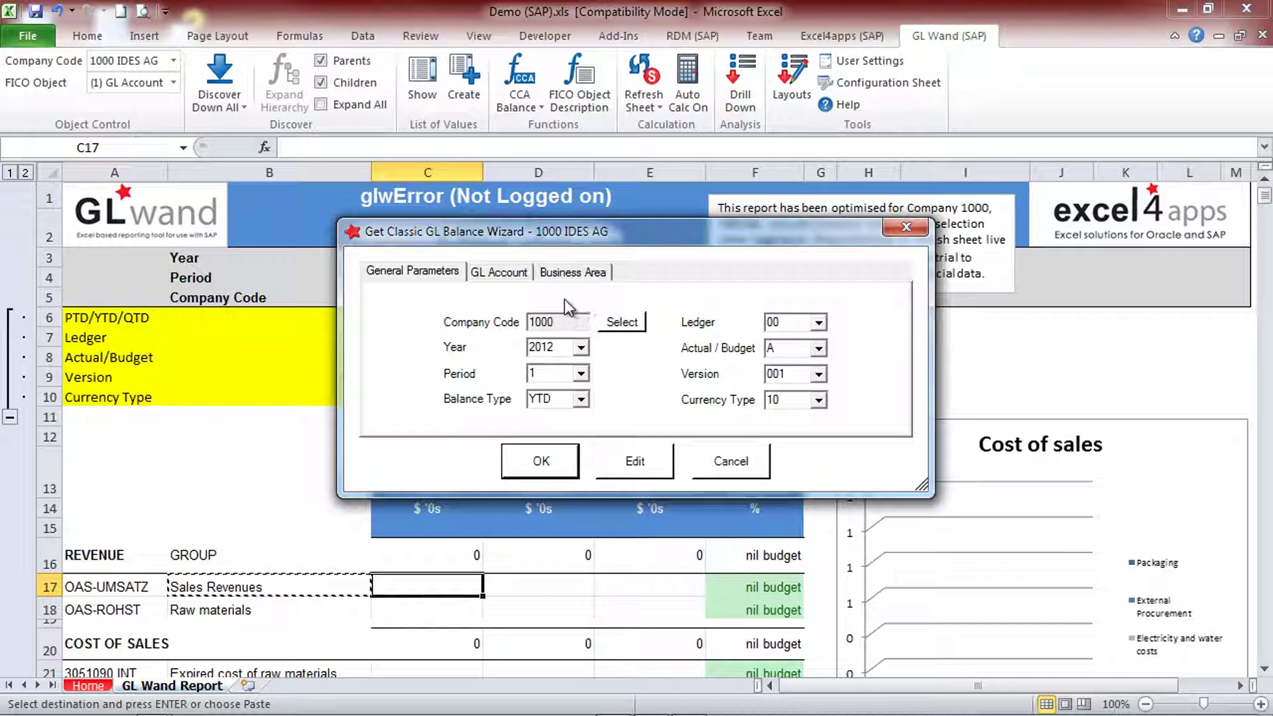
# Step: In the wizard set fiscal year 2004 and account group OAS-UMSATZ, then finish it
pyautogui.click(581, 347)
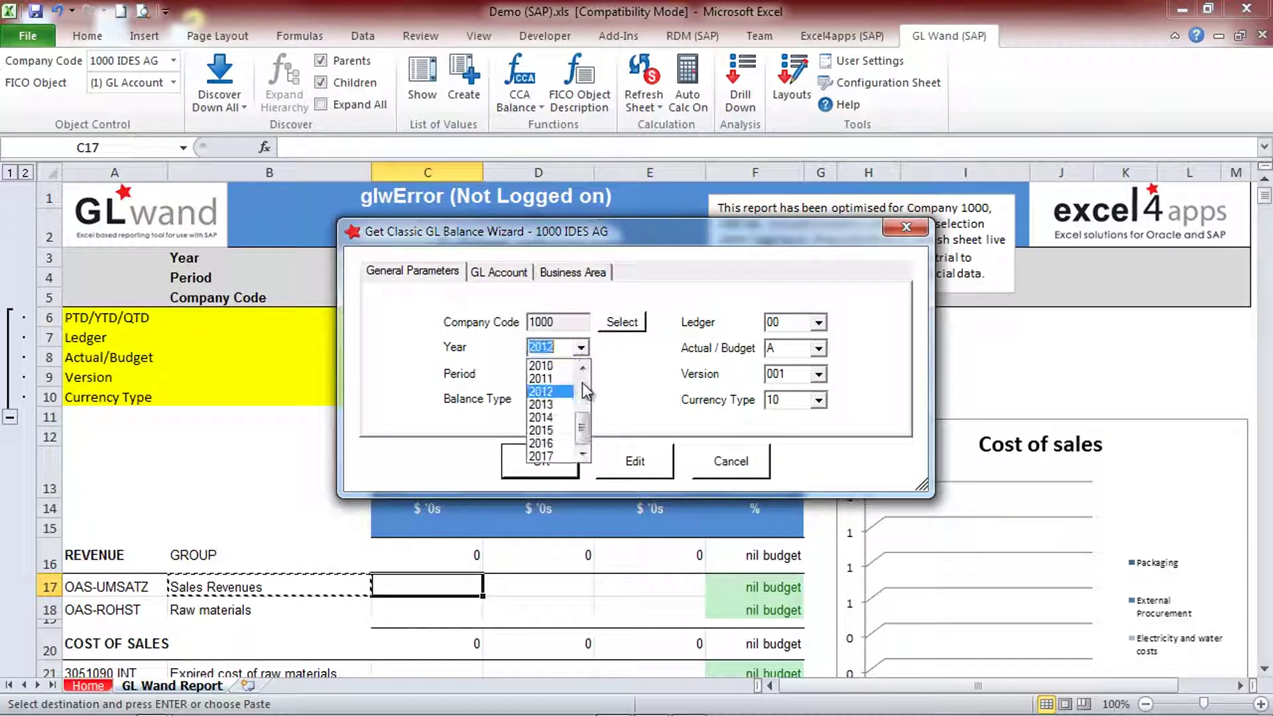
pyautogui.click(544, 383)
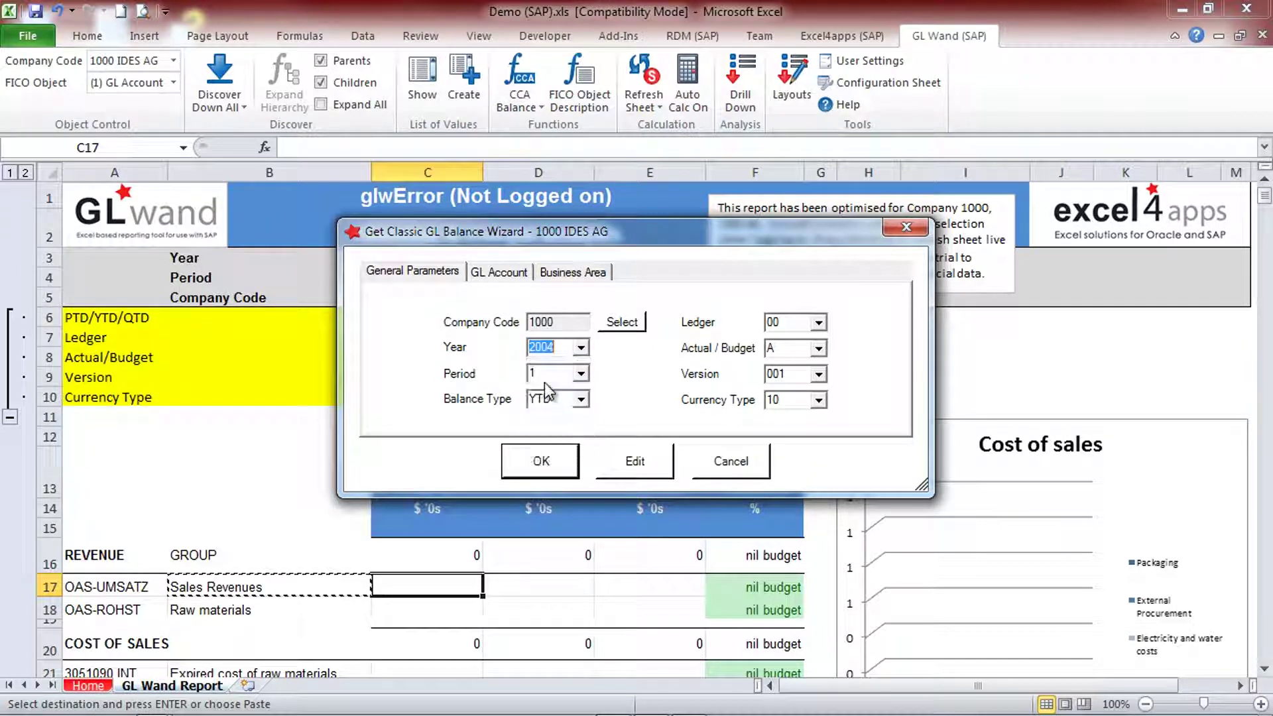
pyautogui.click(499, 273)
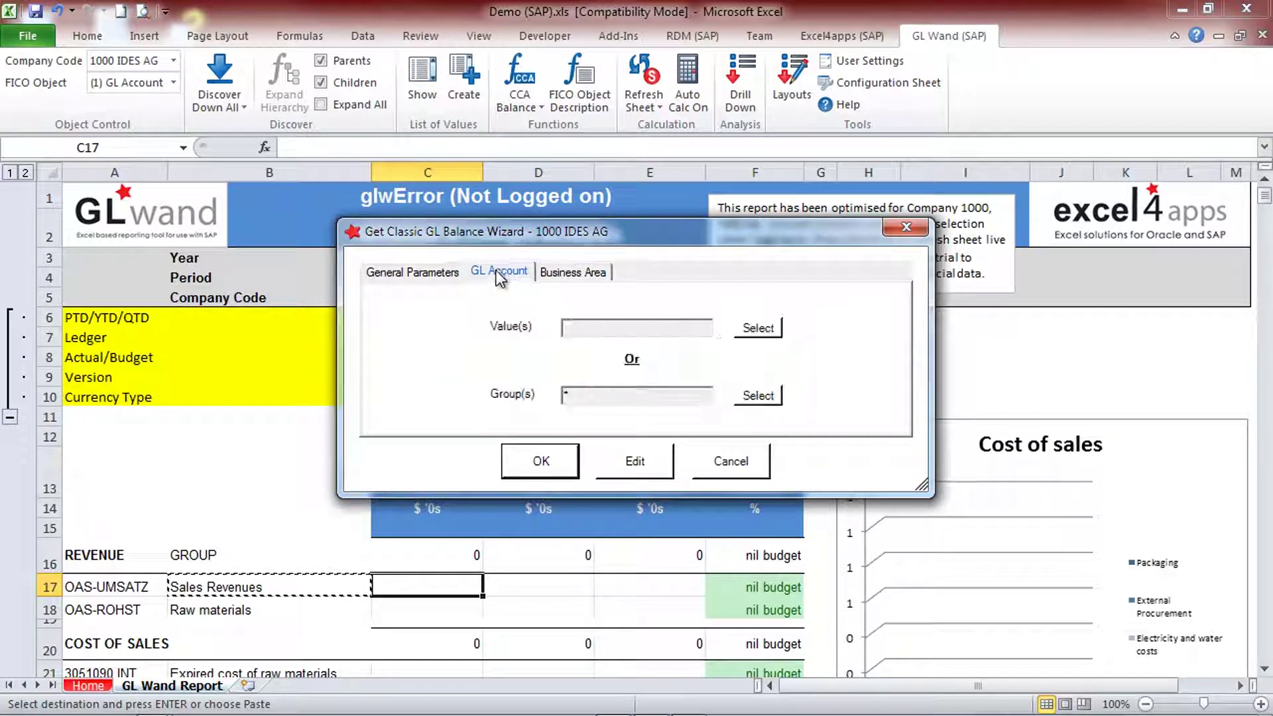
pyautogui.click(749, 396)
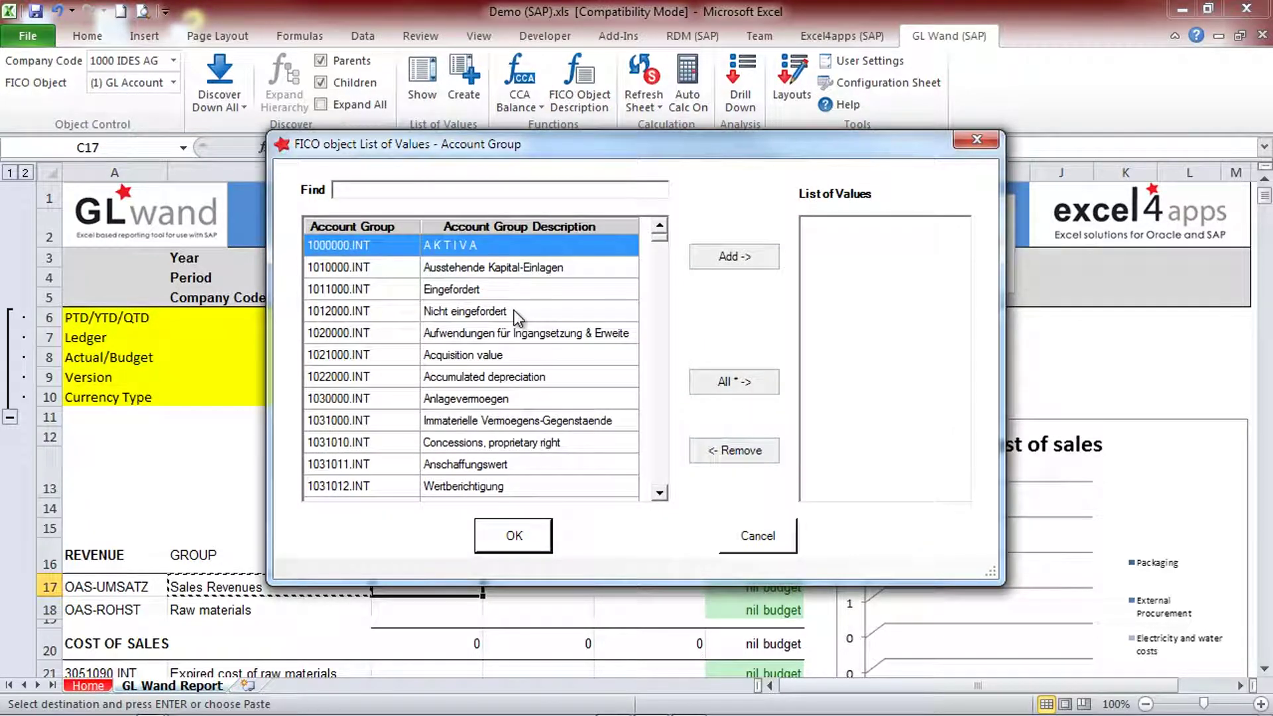
pyautogui.write('oas-umsa')
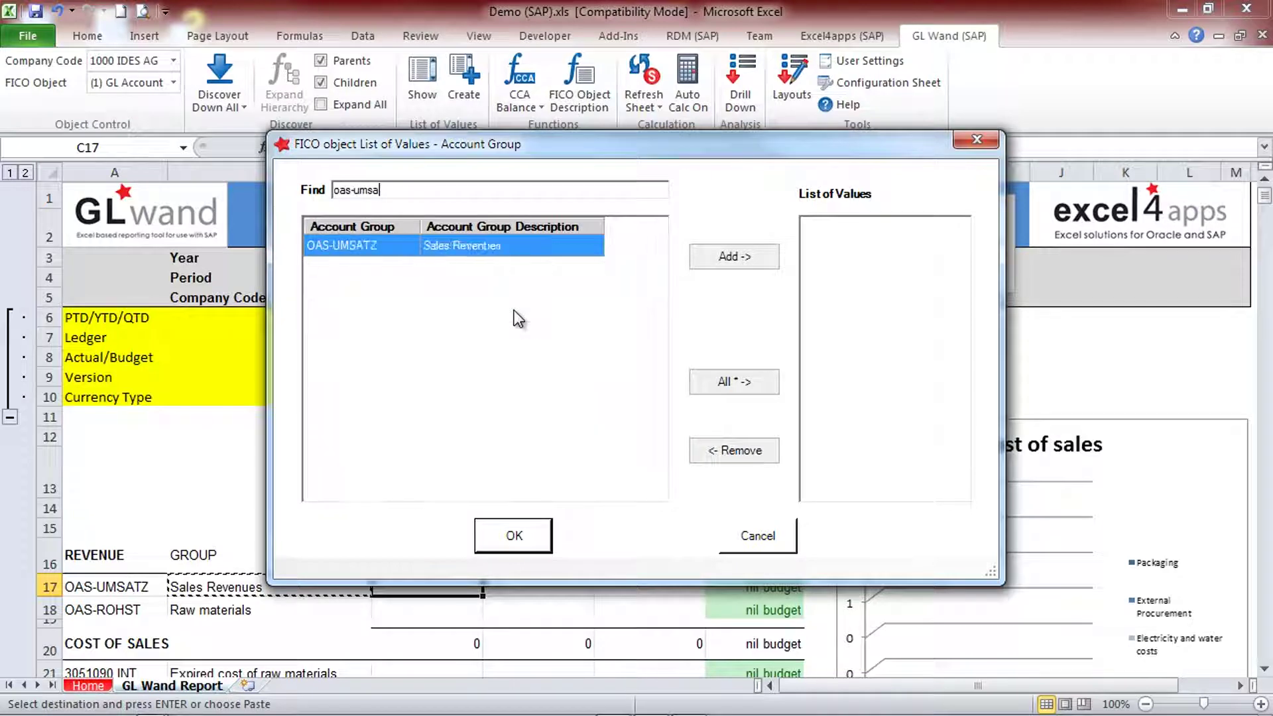
pyautogui.doubleClick(384, 245)
pyautogui.click(523, 527)
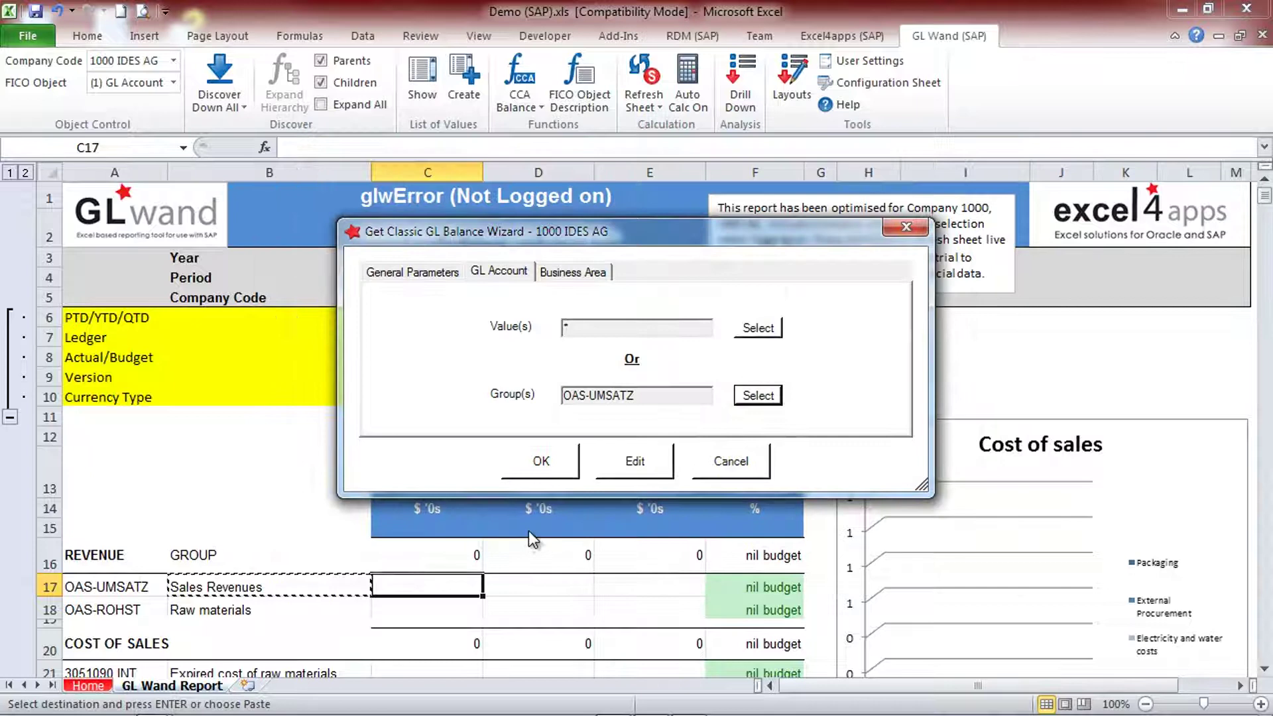
pyautogui.click(424, 273)
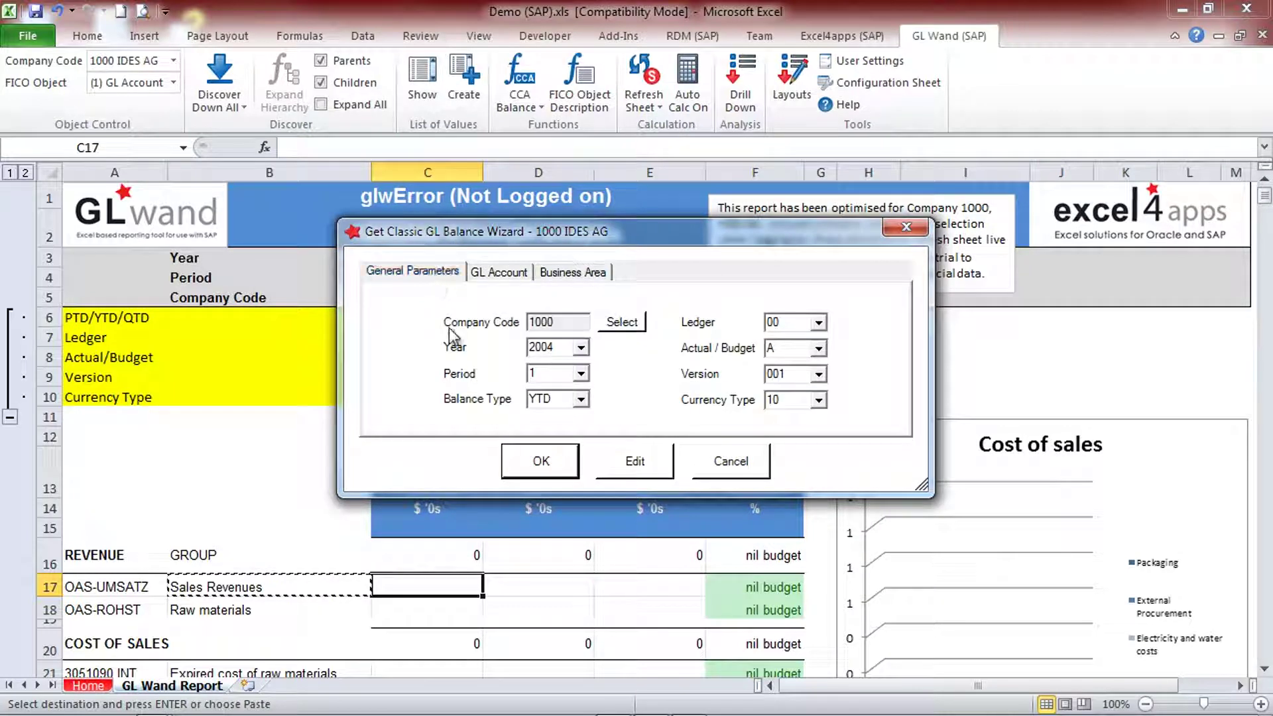
pyautogui.click(665, 468)
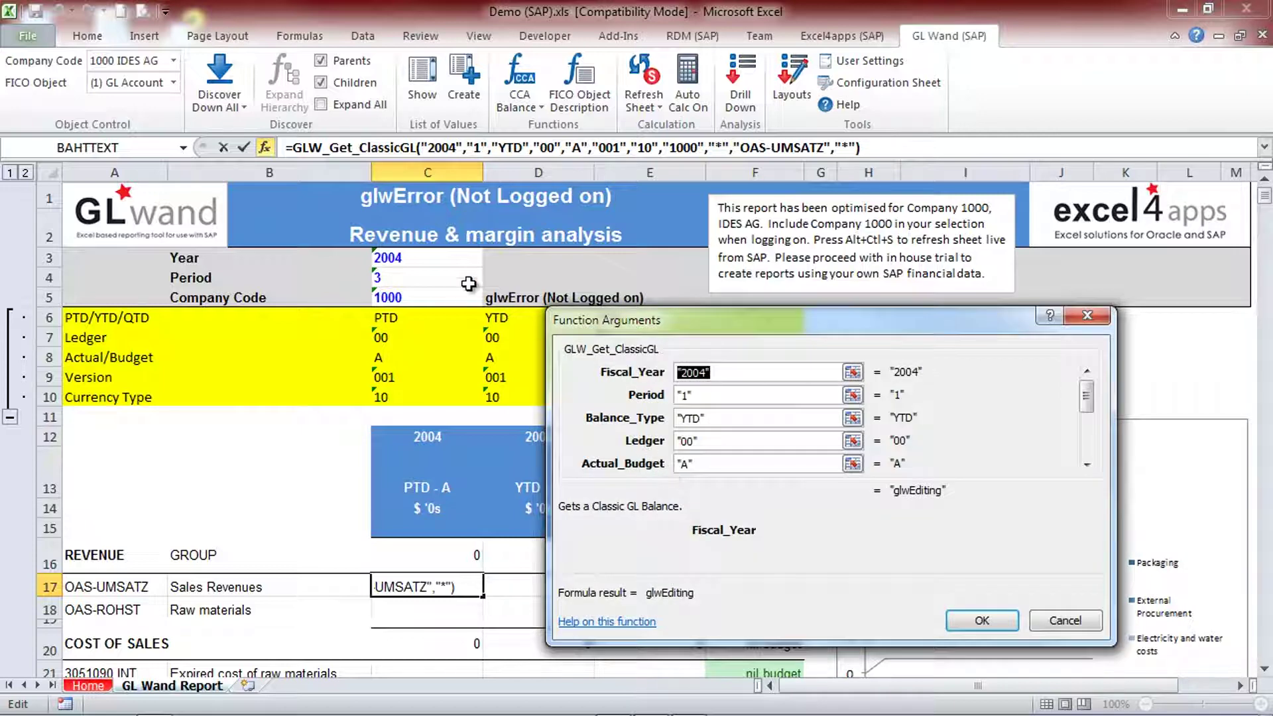
# Step: Link fiscal year, period, balance type, ledger and actual/budget to $C$3, $C$4, C$6, C$7 and C8
pyautogui.click(398, 258)
pyautogui.press('F4')
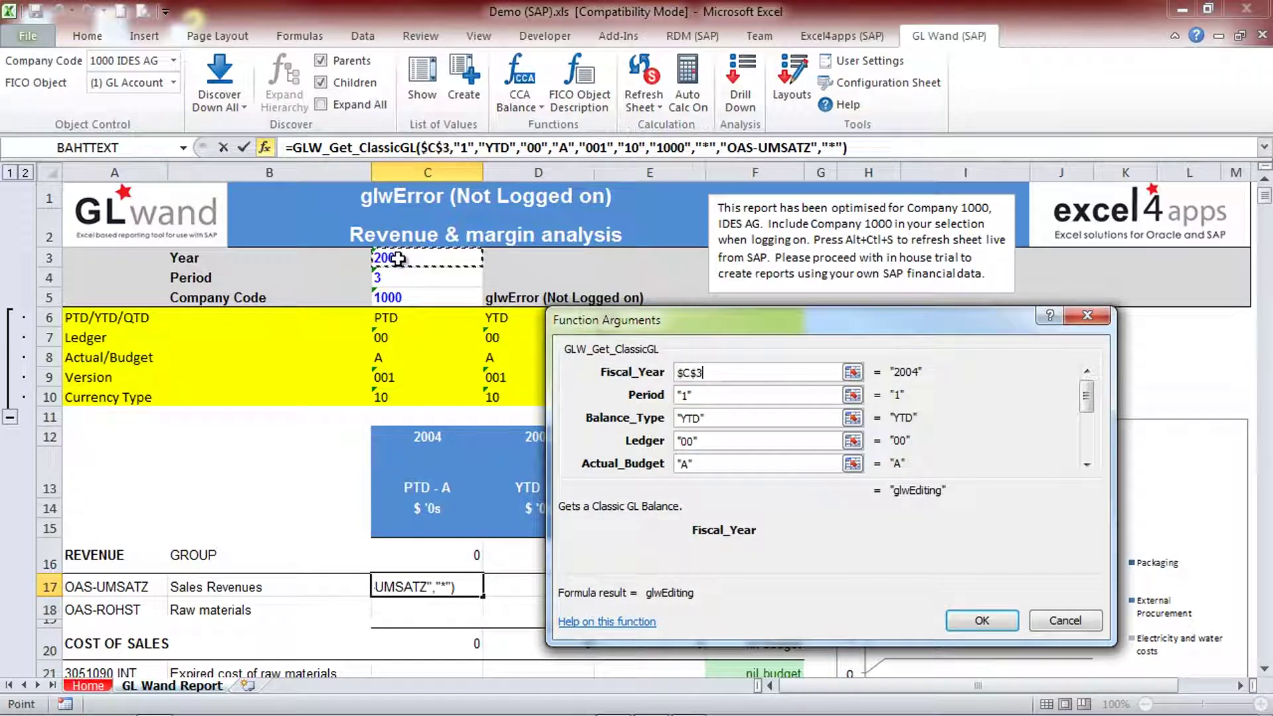
pyautogui.press('Tab')
pyautogui.click(393, 278)
pyautogui.press('F4')
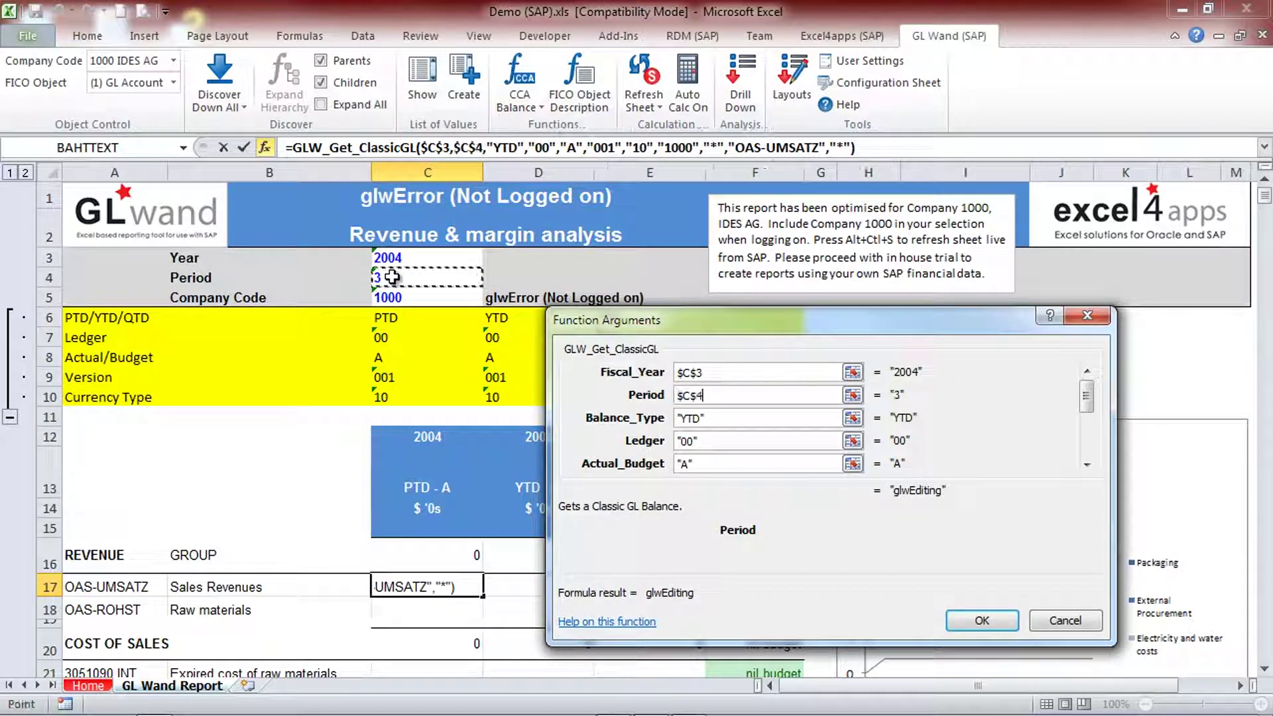
pyautogui.press('Tab')
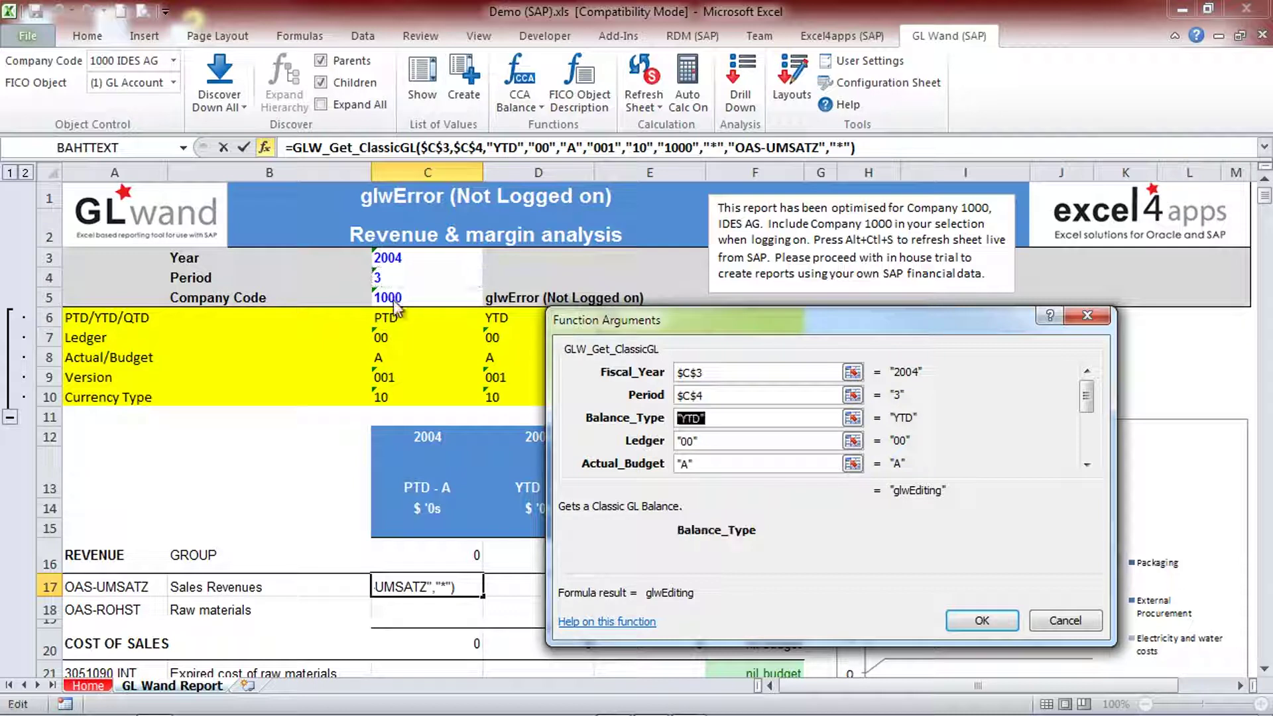
pyautogui.click(394, 320)
pyautogui.press('F4')
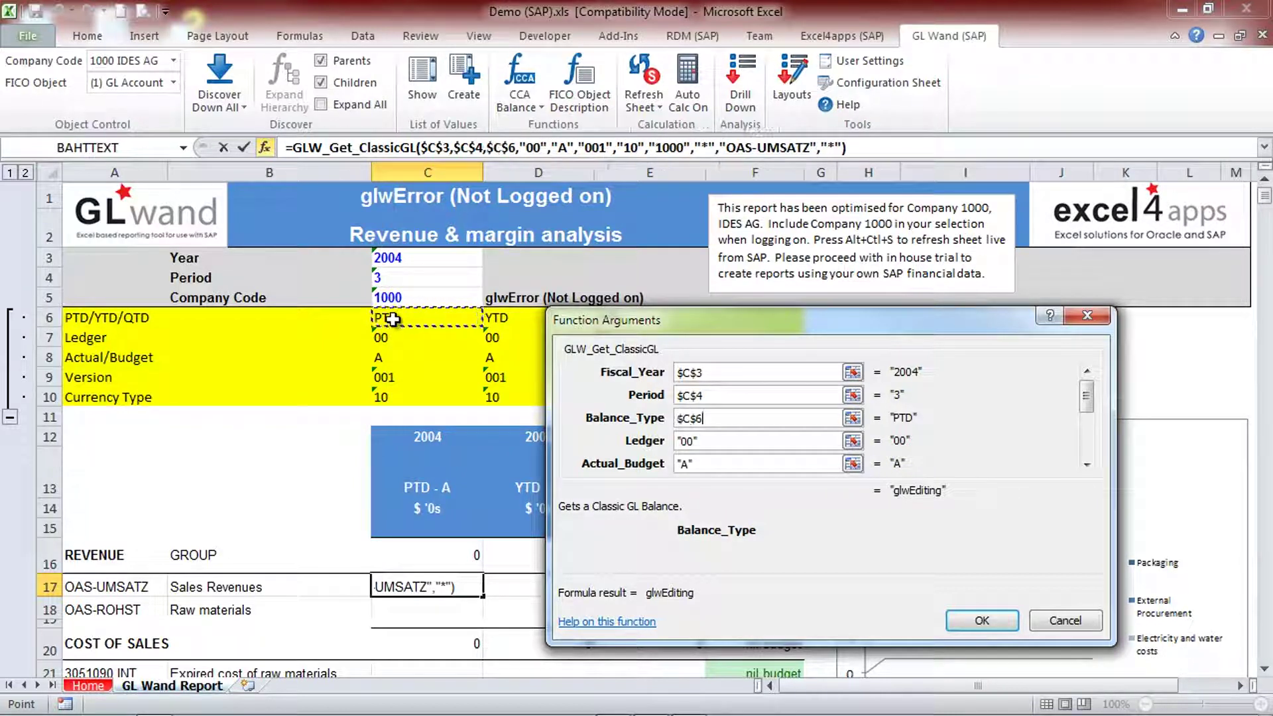
pyautogui.press('F4')
pyautogui.press('Tab')
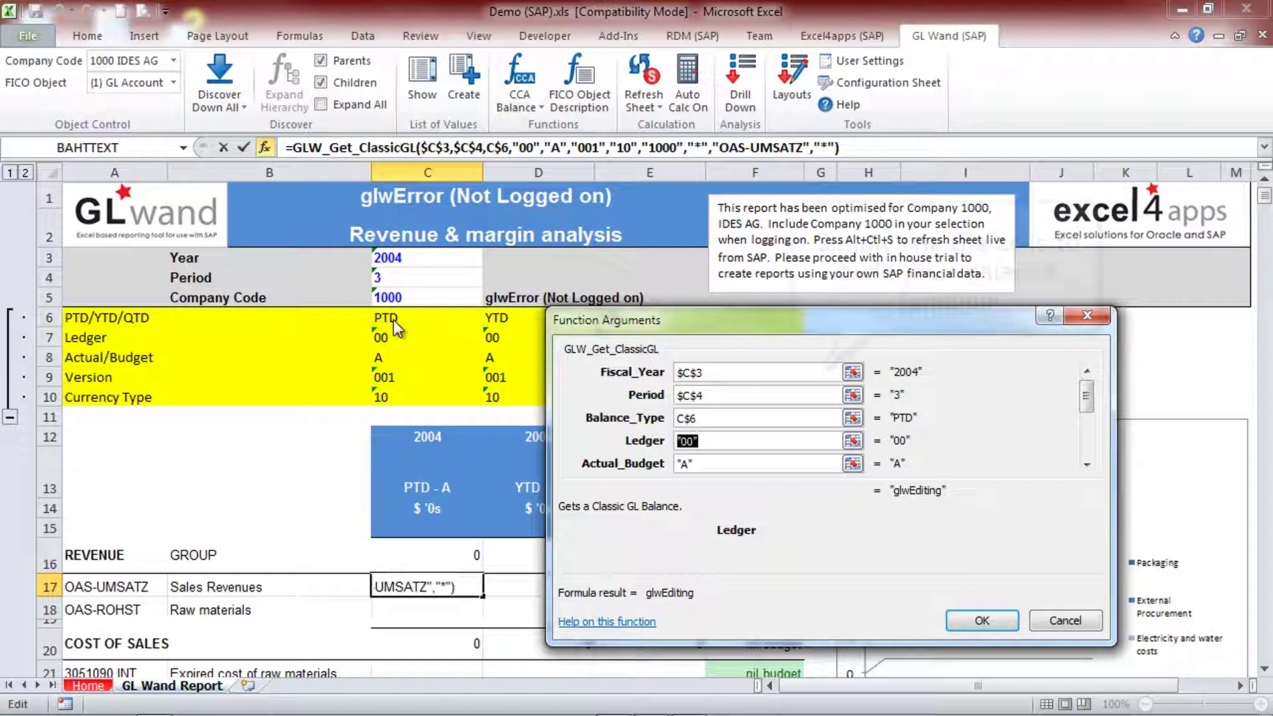
pyautogui.click(390, 339)
pyautogui.press('F4')
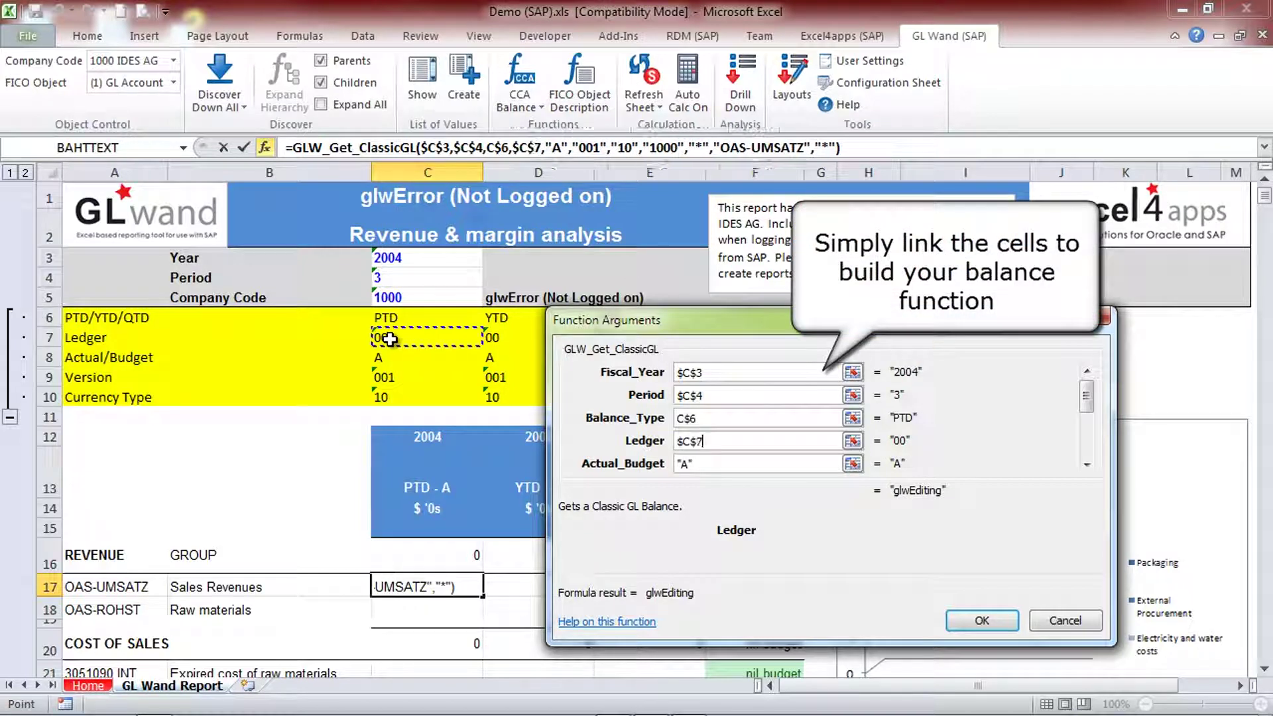
pyautogui.press('F4')
pyautogui.press('Tab')
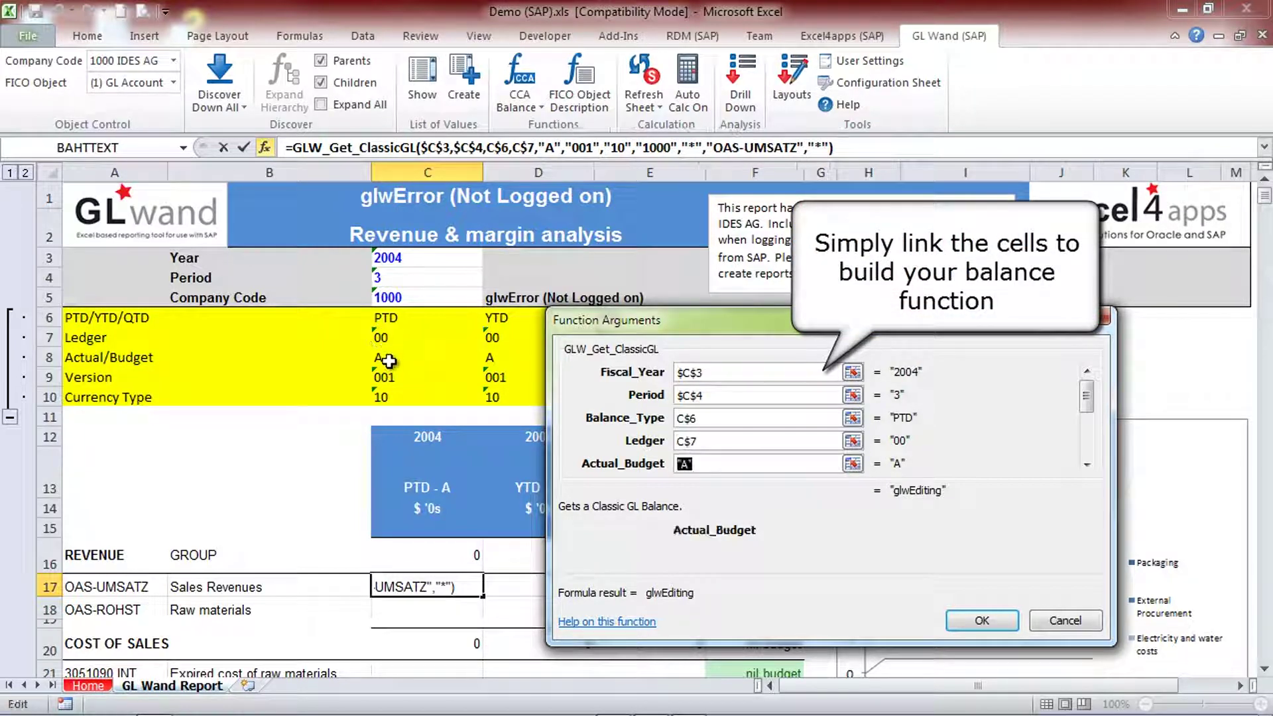
pyautogui.click(388, 361)
pyautogui.press('F4')
# Step: Link version, currency type, company code and account group to C$9, C$10, C5 and $A17, then commit
pyautogui.press('F4')
pyautogui.press('Tab')
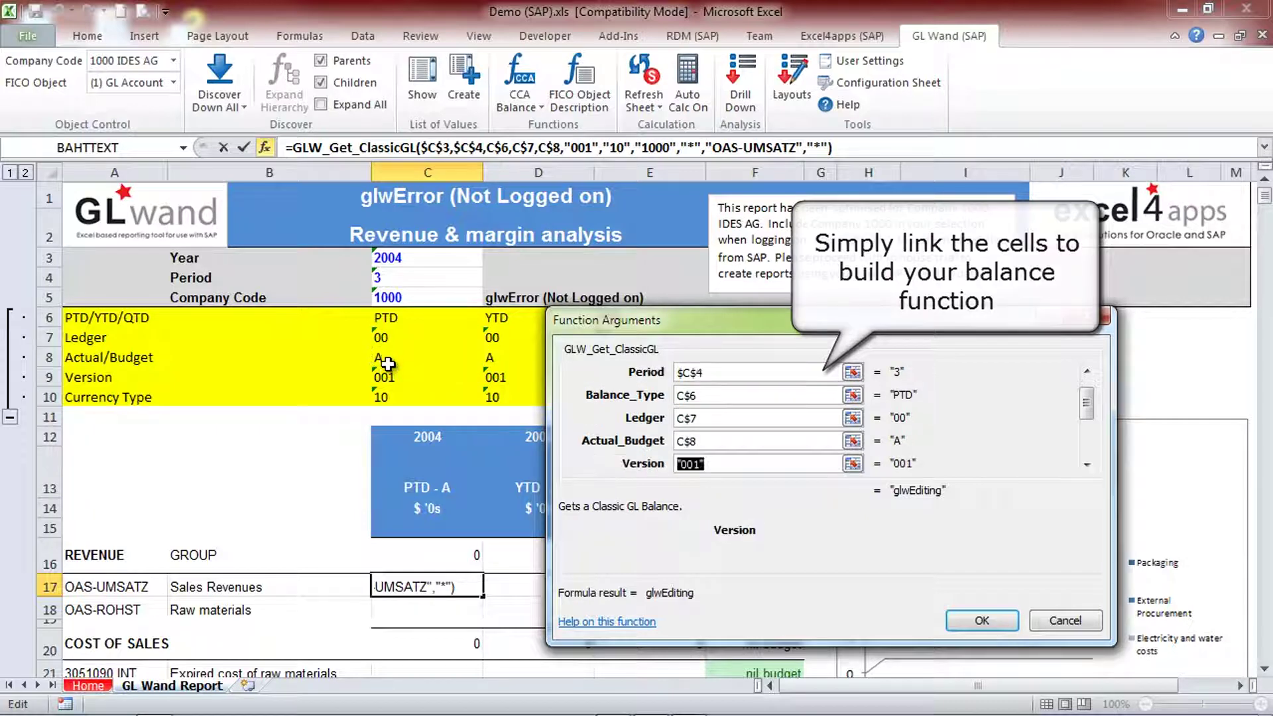
pyautogui.click(386, 377)
pyautogui.press('F4')
pyautogui.press('F4')
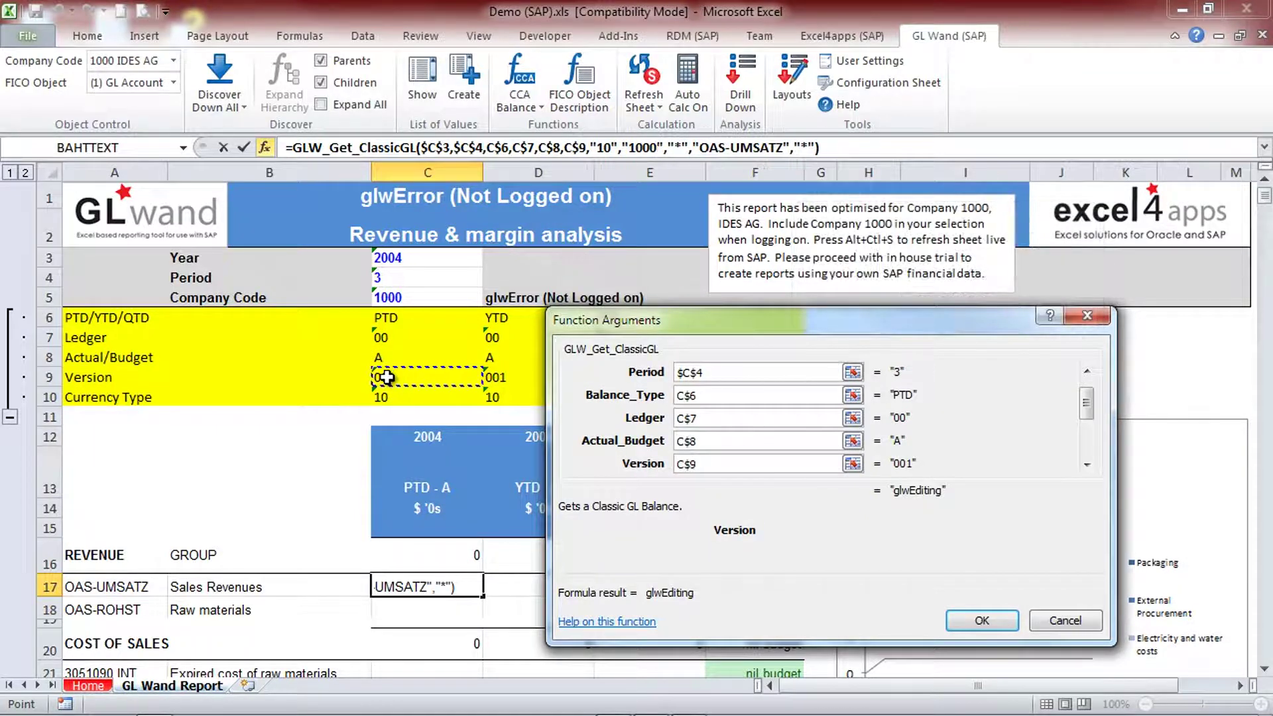
pyautogui.press('Tab')
pyautogui.click(388, 396)
pyautogui.press('F4')
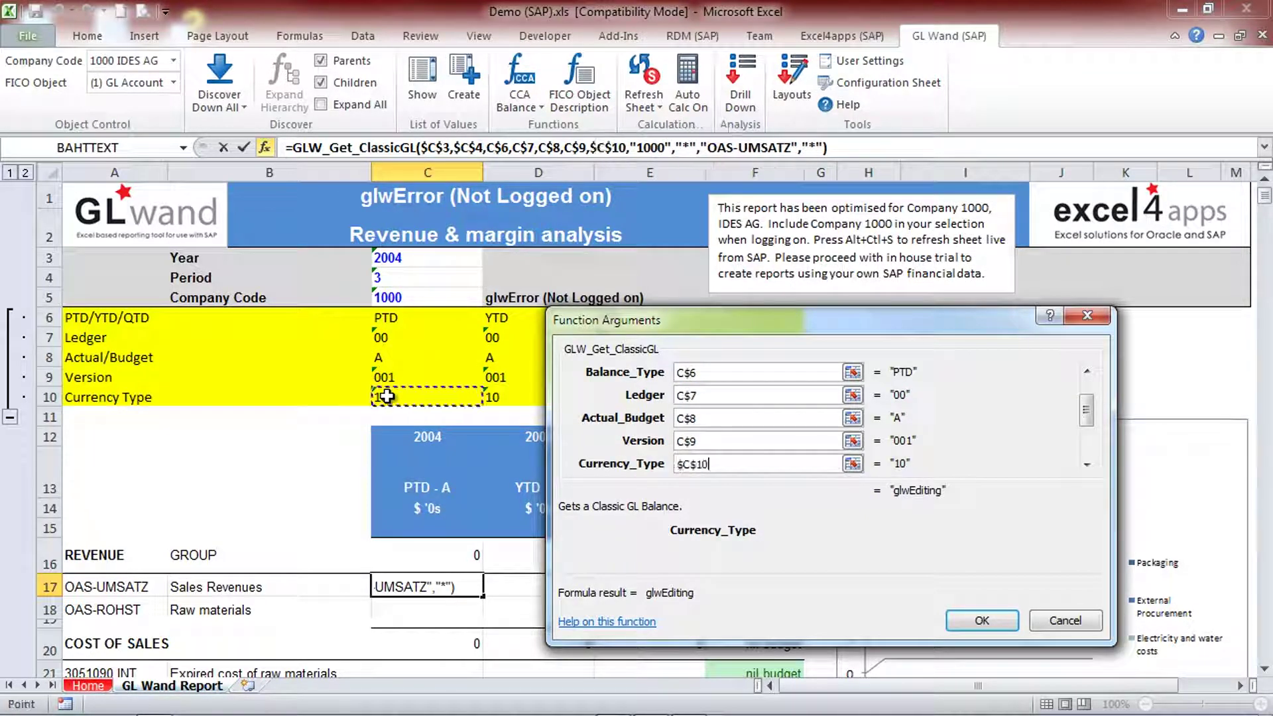
pyautogui.press('F4')
pyautogui.press('Tab')
pyautogui.click(399, 298)
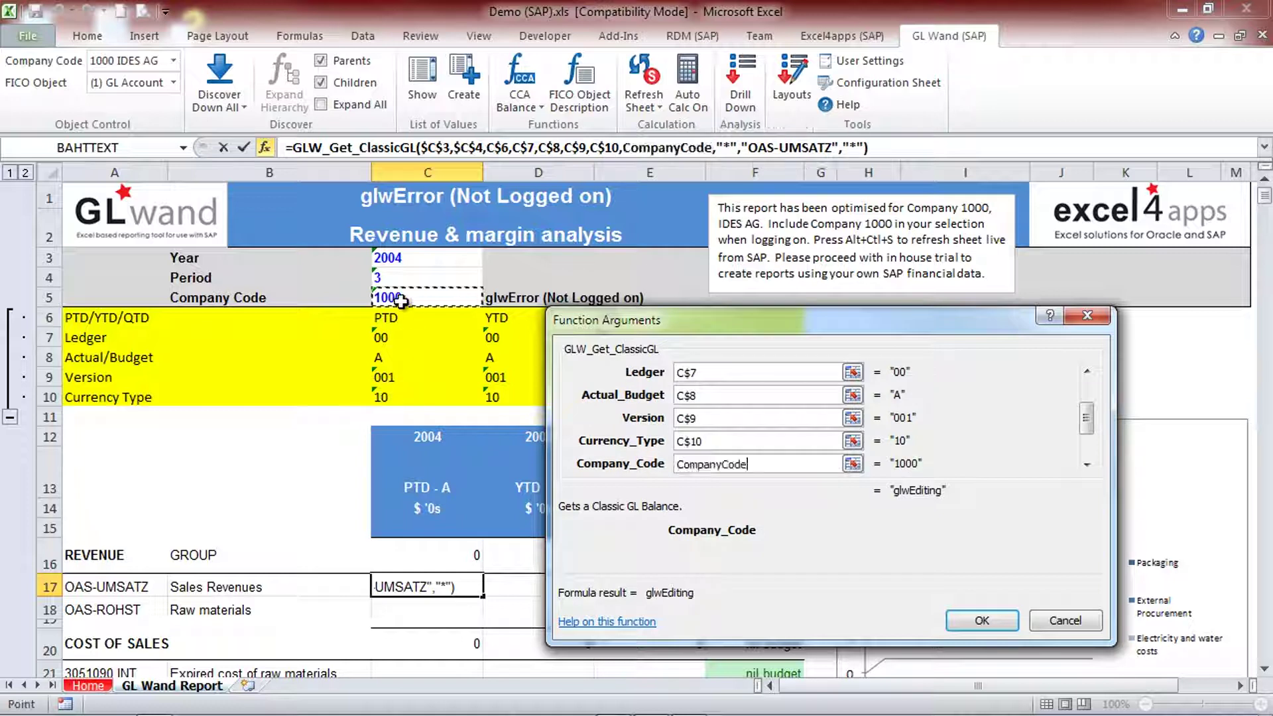
pyautogui.press('Tab')
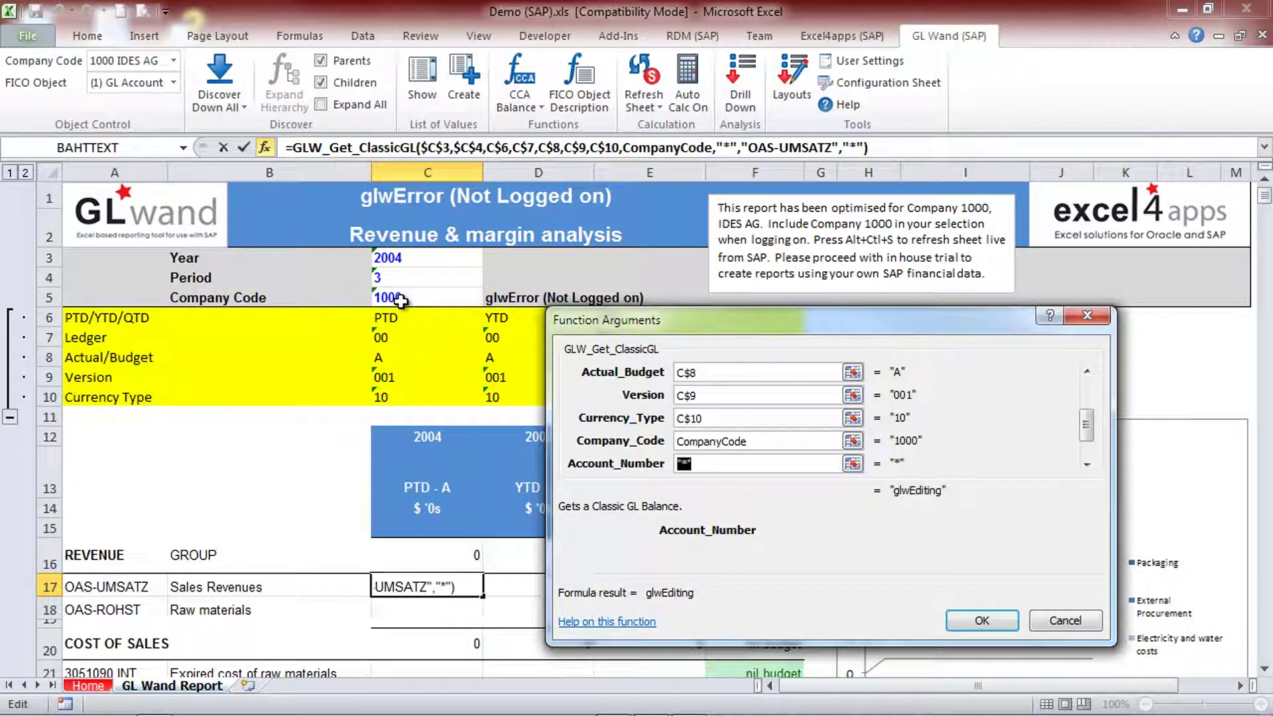
pyautogui.press('Tab')
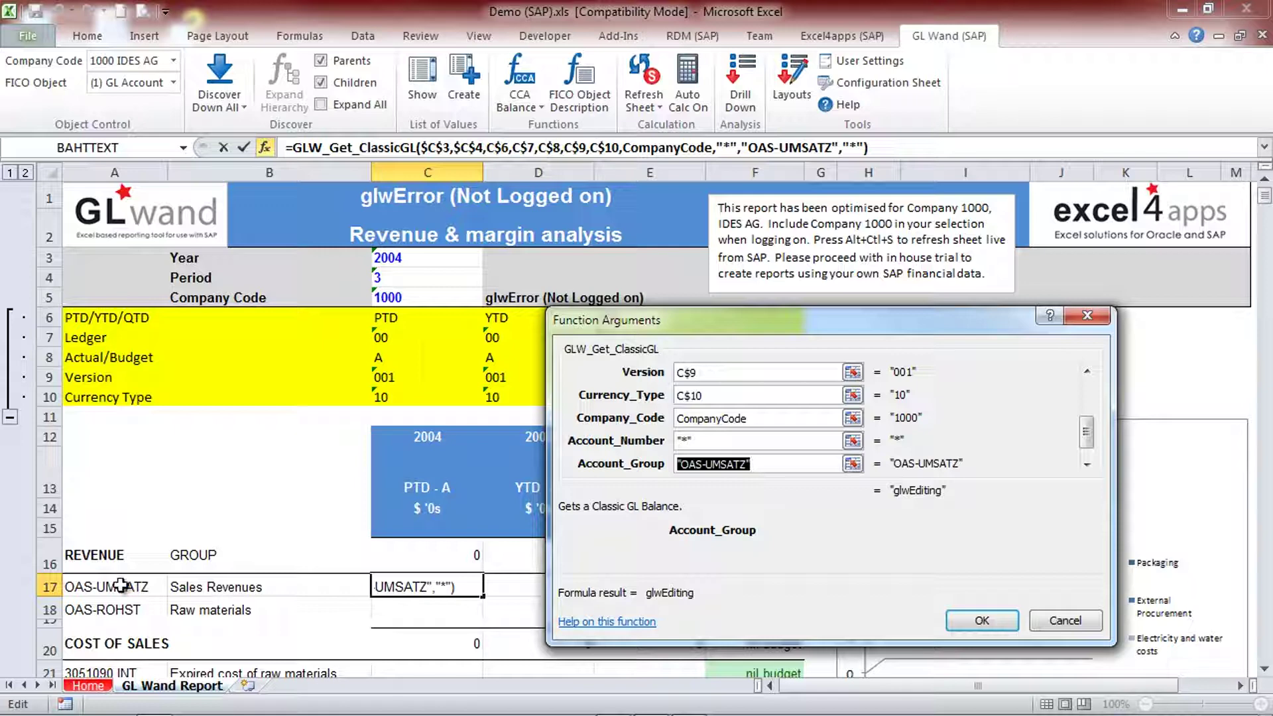
pyautogui.click(120, 585)
pyautogui.press('F4')
pyautogui.press('F4')
pyautogui.press('F4')
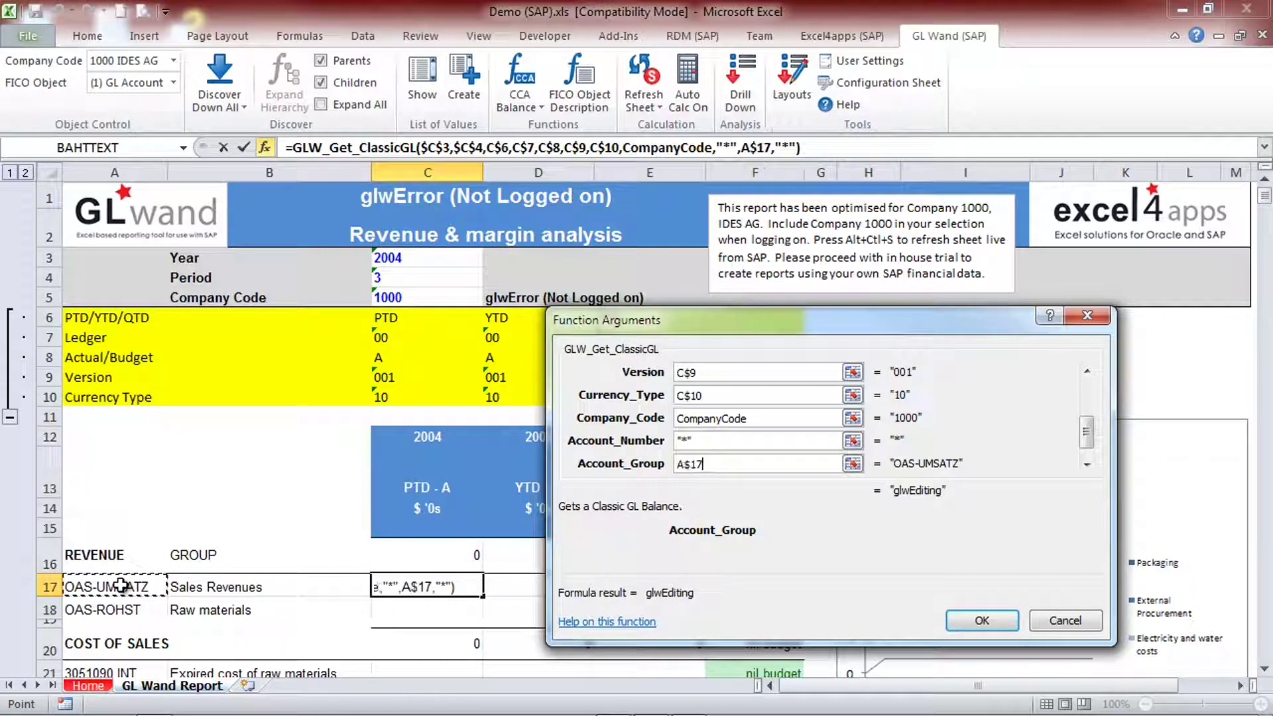
pyautogui.click(952, 626)
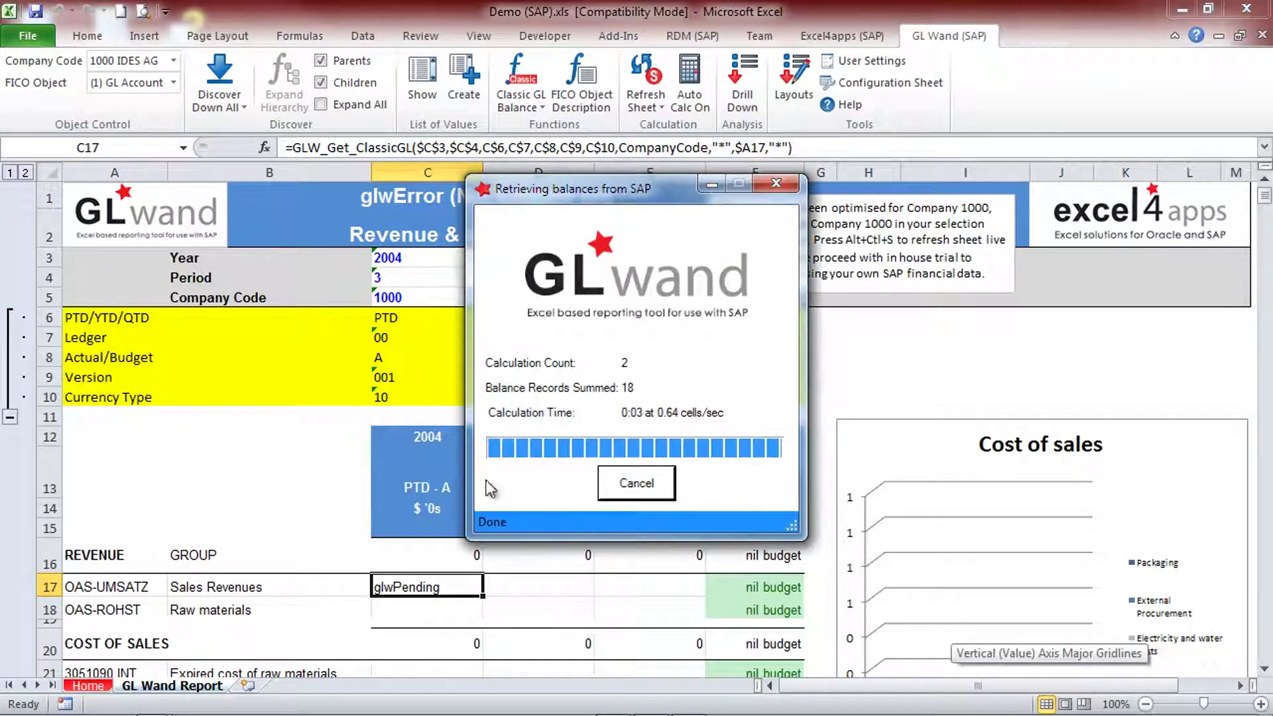
# Step: Copy C17's GLW_Get_ClassicGL formula and paste it into the C–E value cells of each account row
pyautogui.scroll(-4, 385, 424)
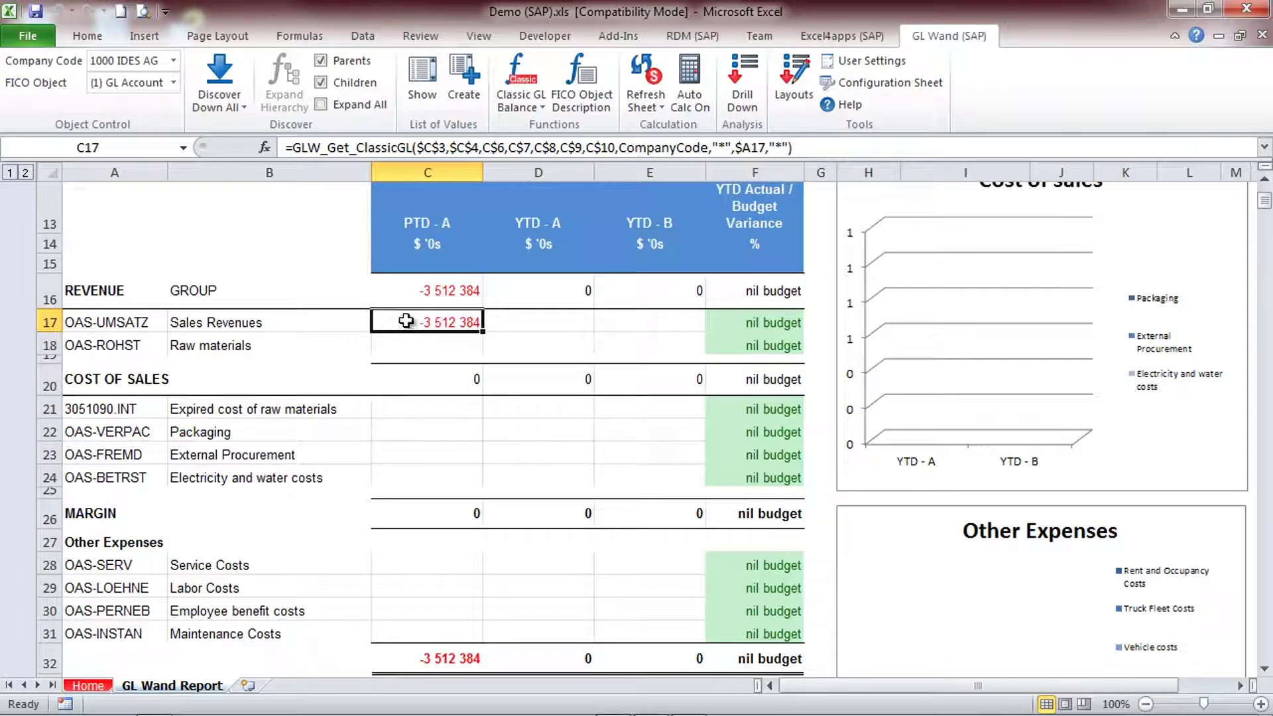
pyautogui.hotkey('ctrl', 'c')
pyautogui.moveTo(405, 321); pyautogui.dragTo(611, 354)
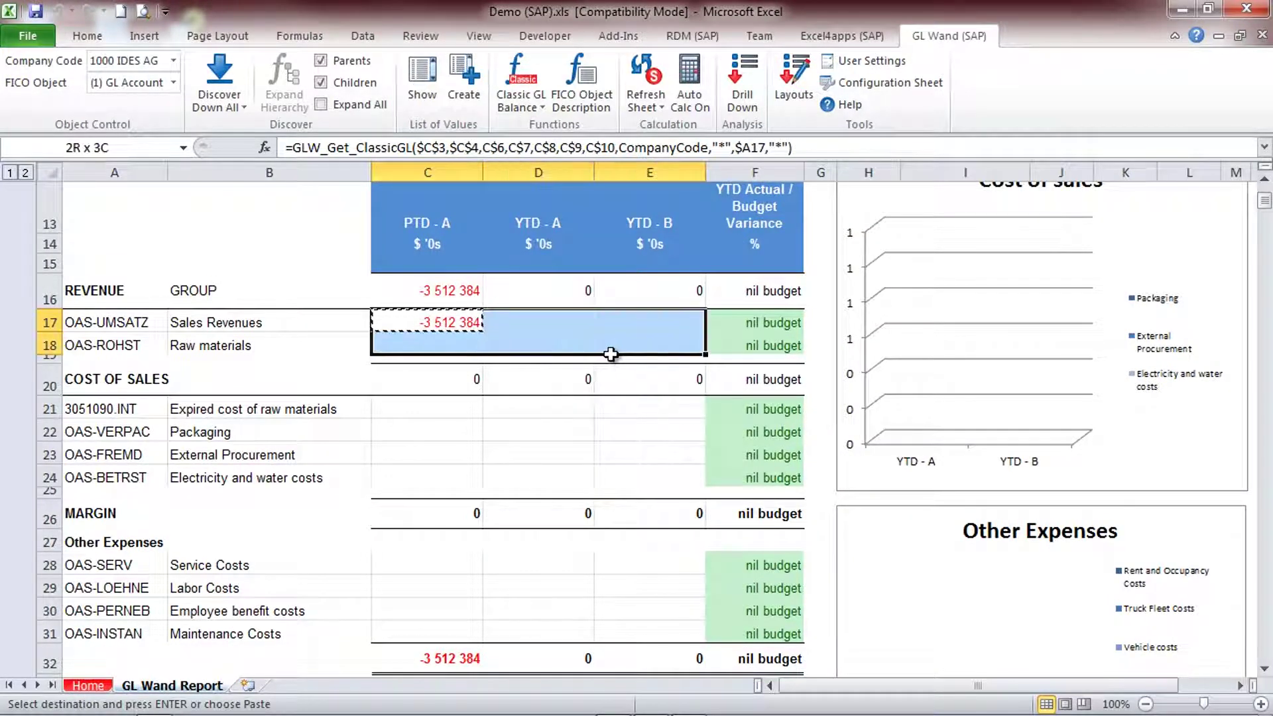
pyautogui.moveTo(418, 409); pyautogui.dragTo(620, 463)
pyautogui.moveTo(427, 567); pyautogui.dragTo(638, 633)
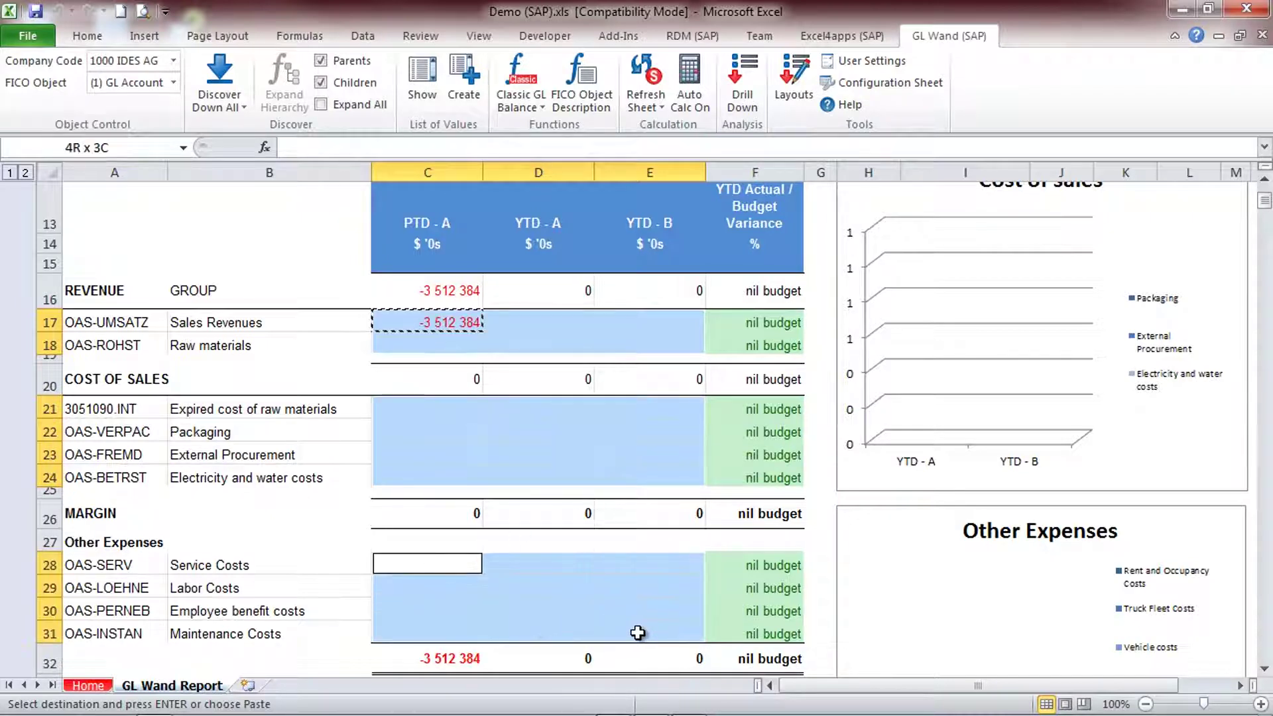
pyautogui.rightClick(472, 570)
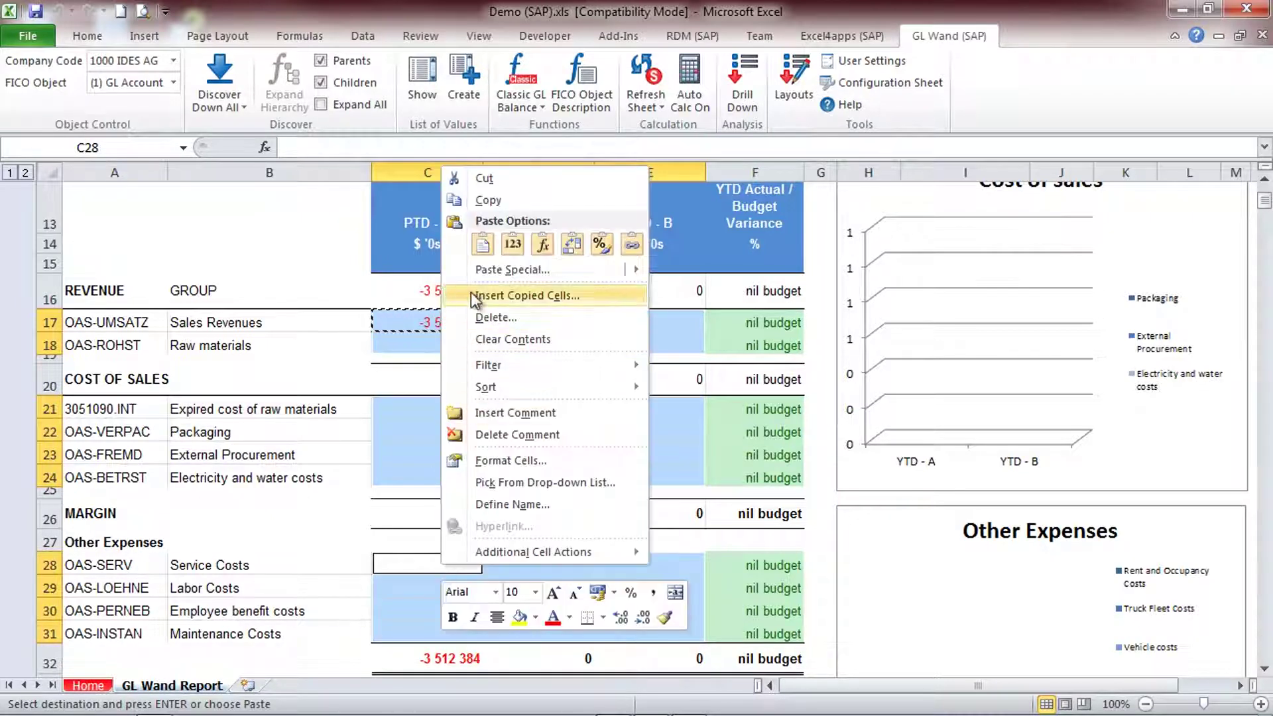
pyautogui.click(481, 246)
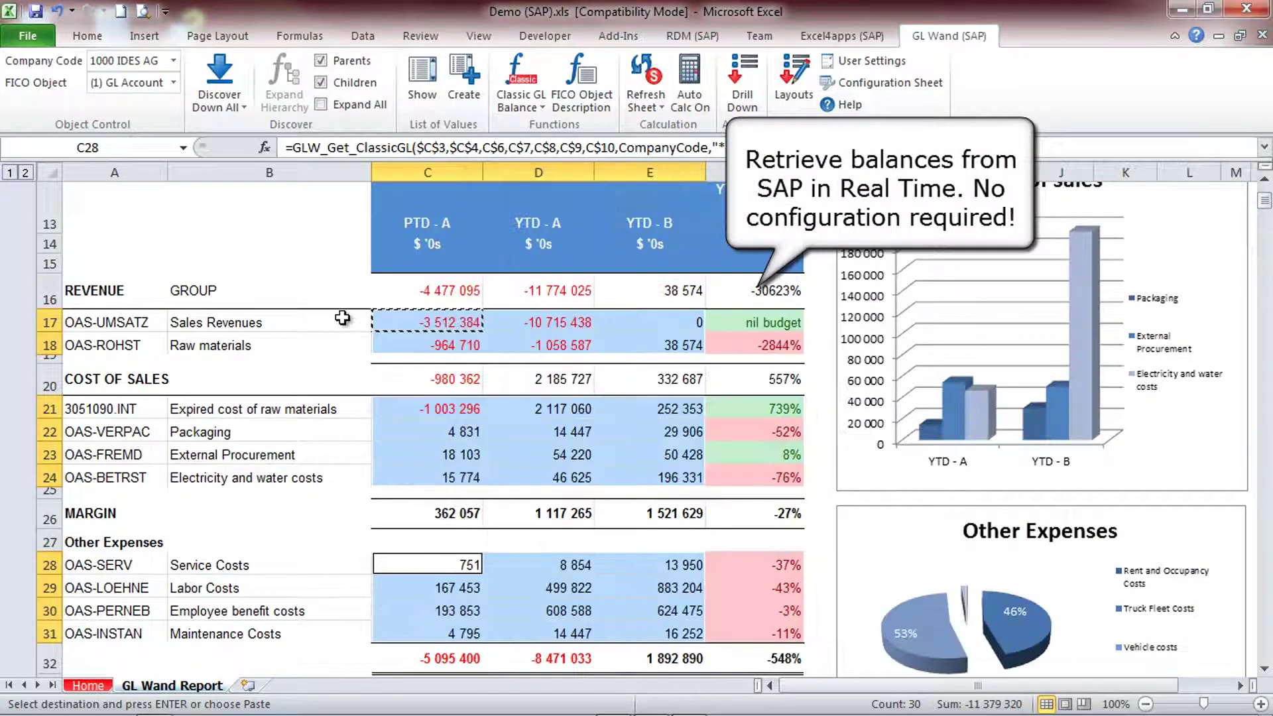
# Step: Collapse parameter rows 6–10 and refresh the whole sheet from SAP
pyautogui.scroll(4, 345, 374)
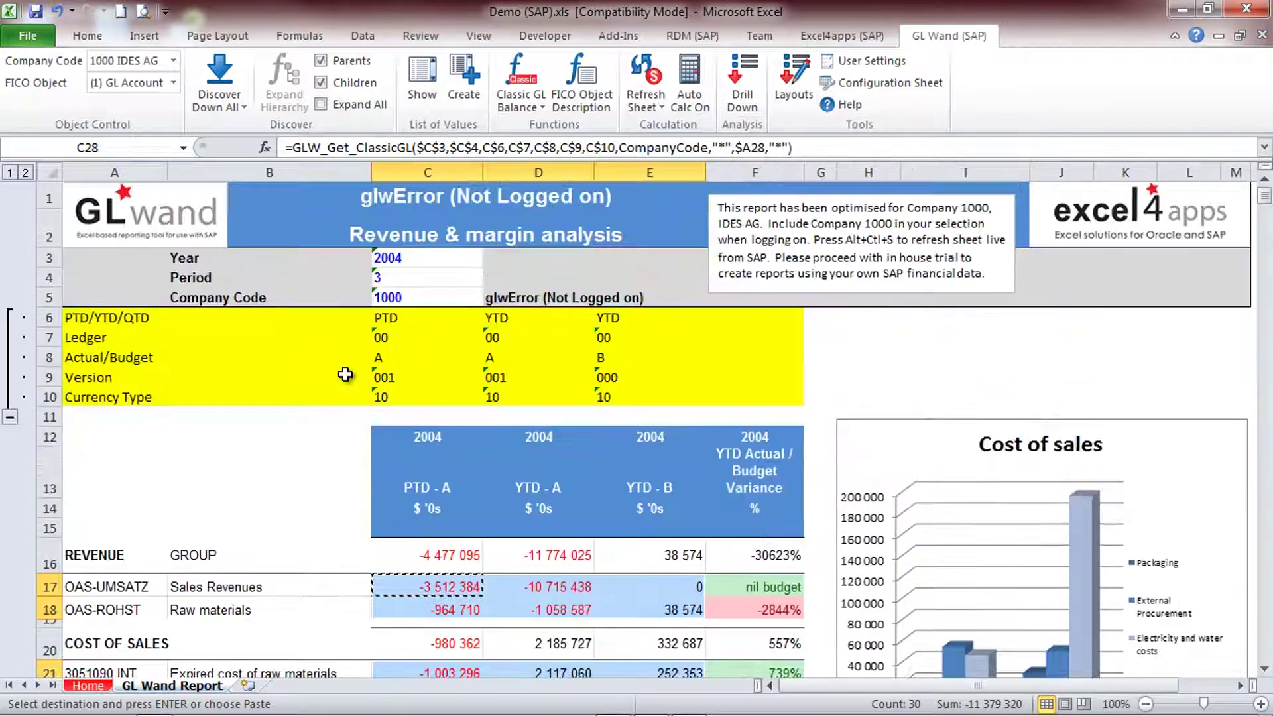
pyautogui.click(10, 417)
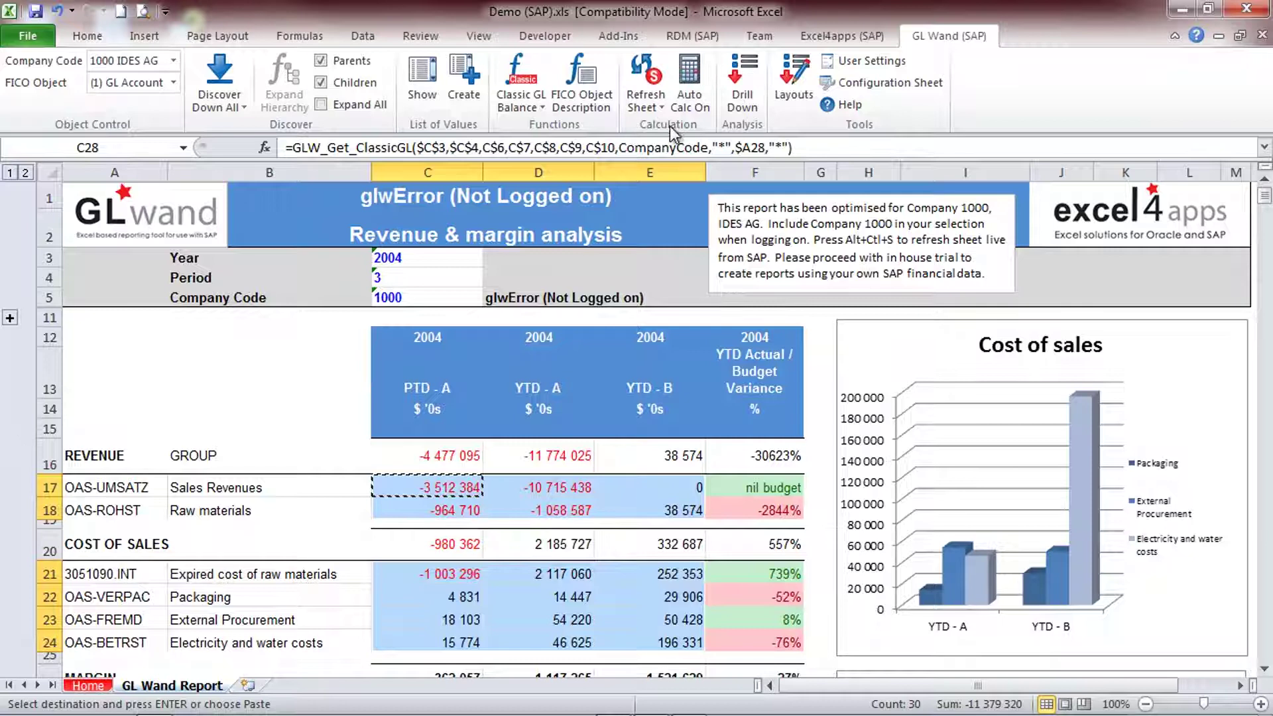
pyautogui.click(659, 106)
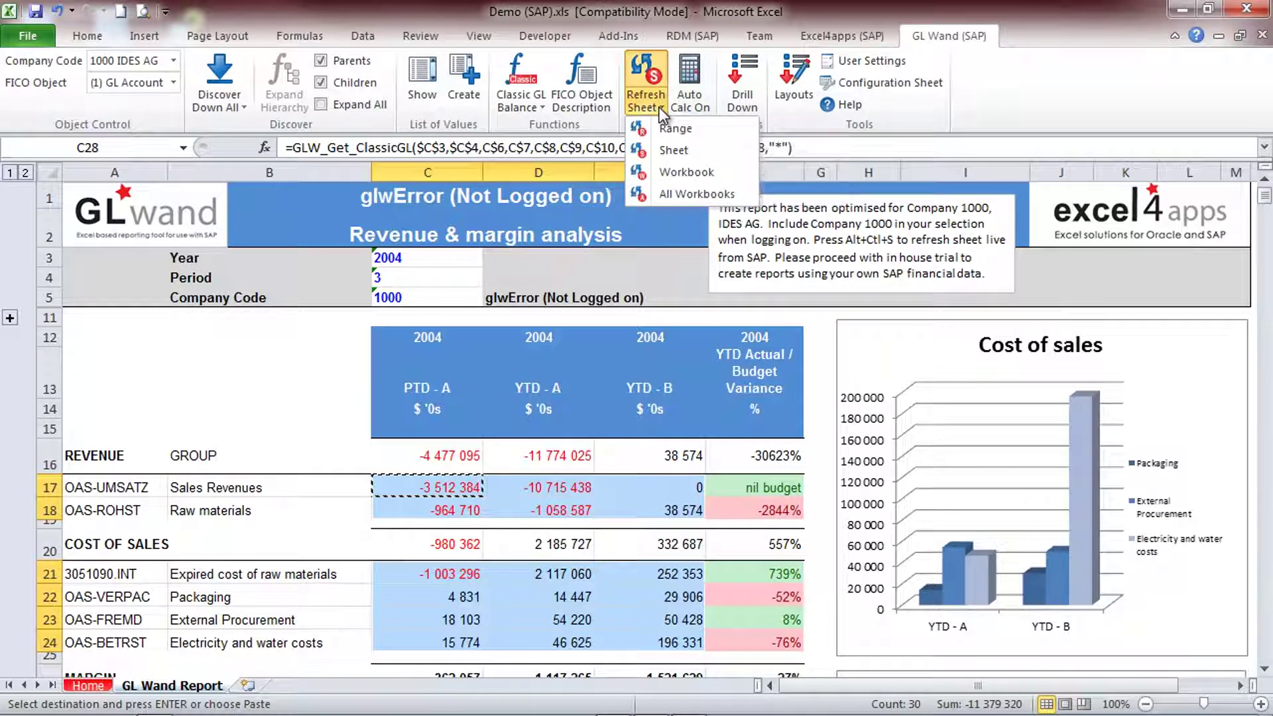
pyautogui.click(663, 151)
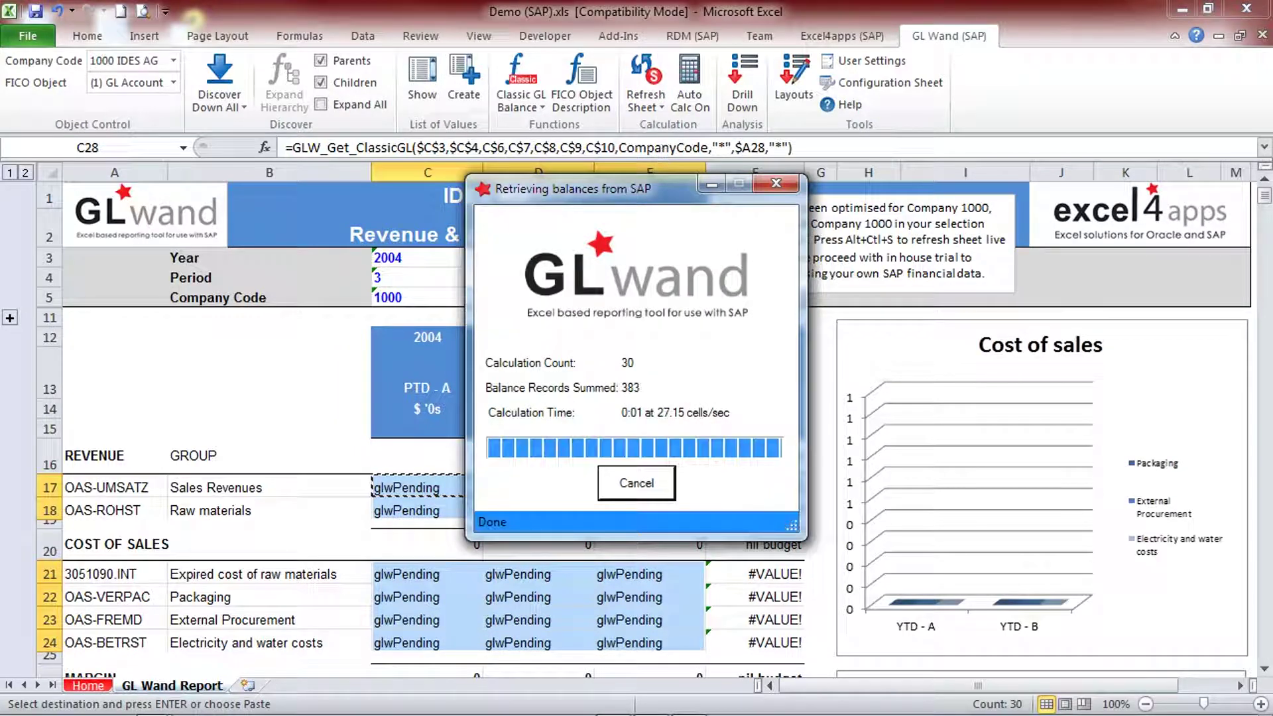
# Step: Close the retrieval window and select the Sales Revenues and Raw materials PTD/YTD values in C17:D18
pyautogui.scroll(-2, 425, 398)
pyautogui.click(449, 367)
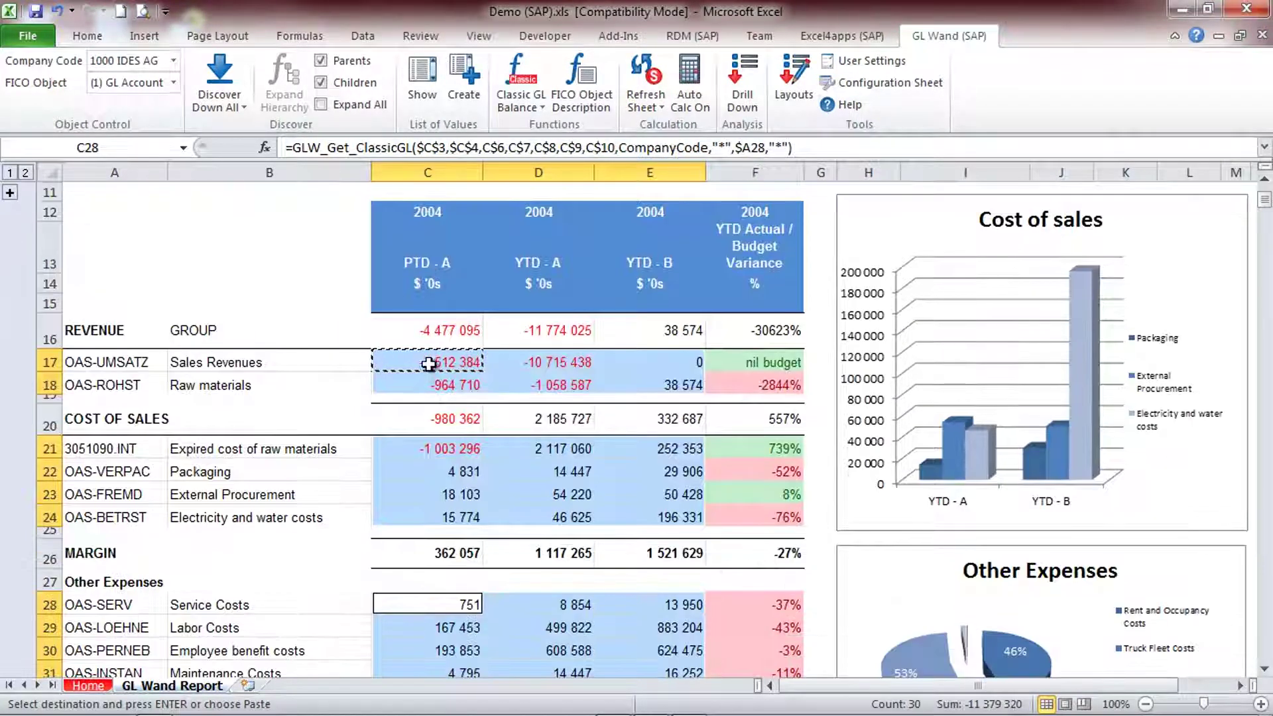
pyautogui.moveTo(449, 367); pyautogui.dragTo(547, 394)
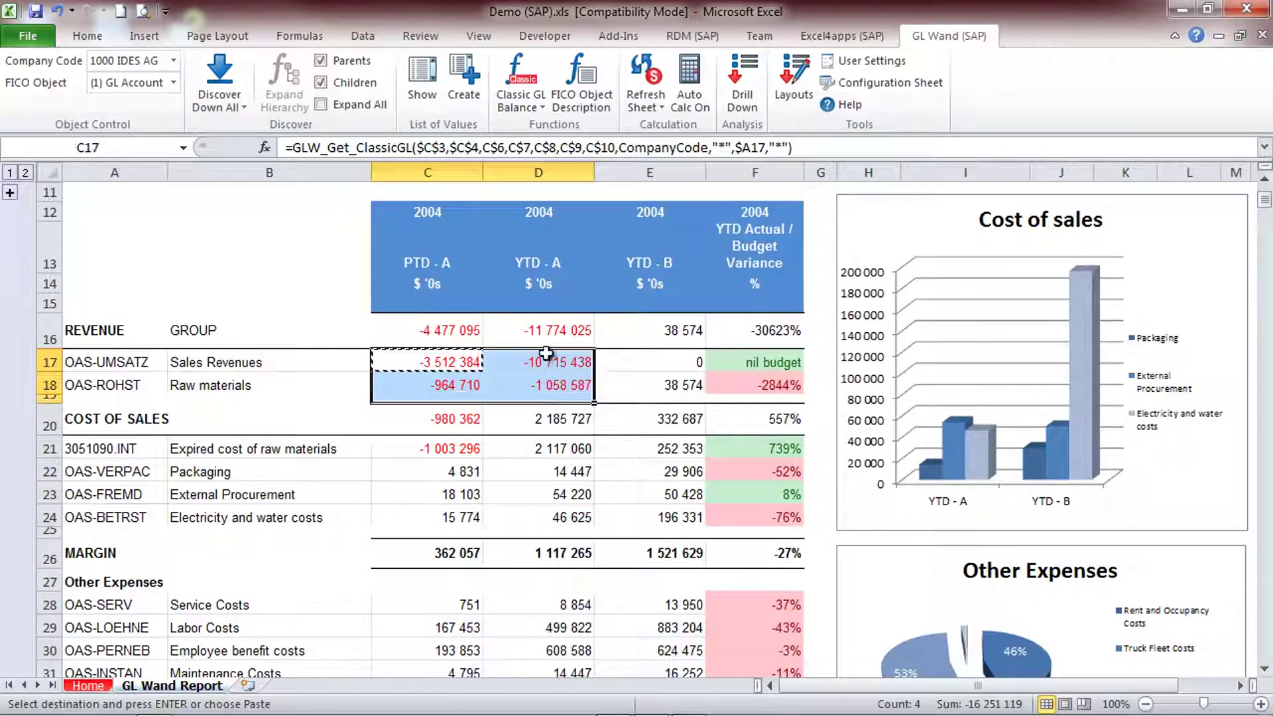
pyautogui.click(655, 109)
pyautogui.click(667, 129)
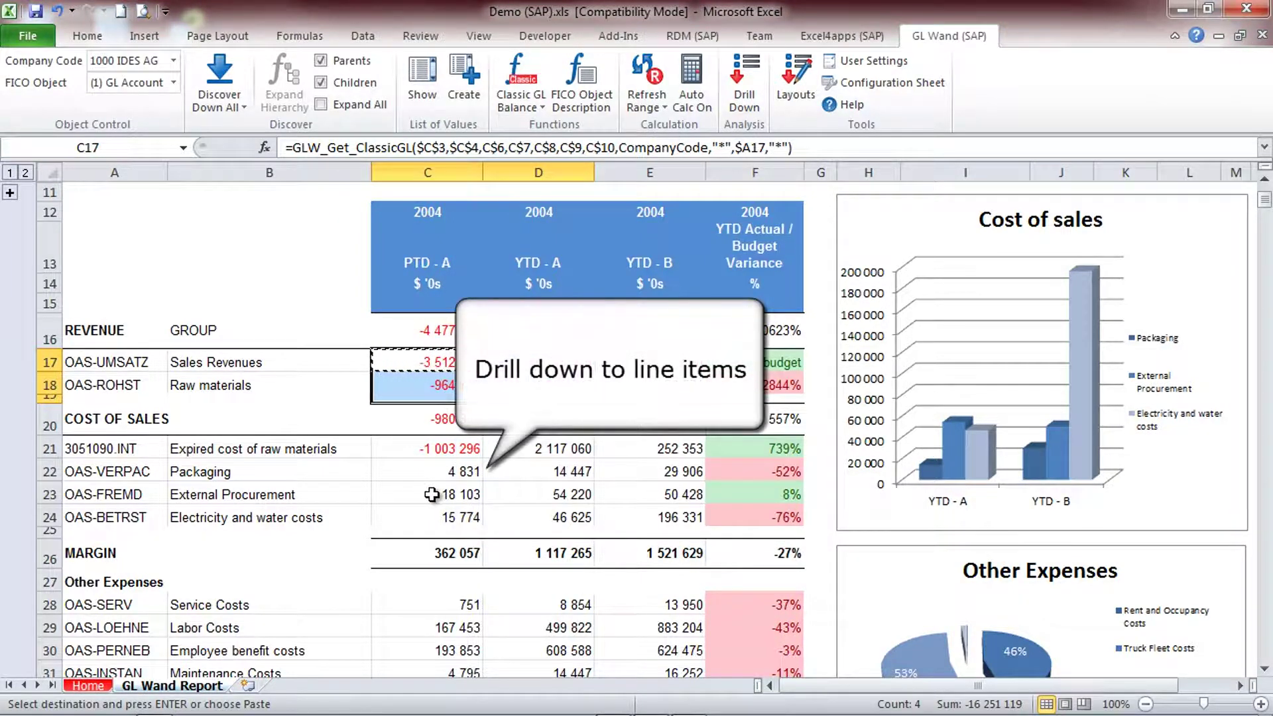
pyautogui.click(427, 471)
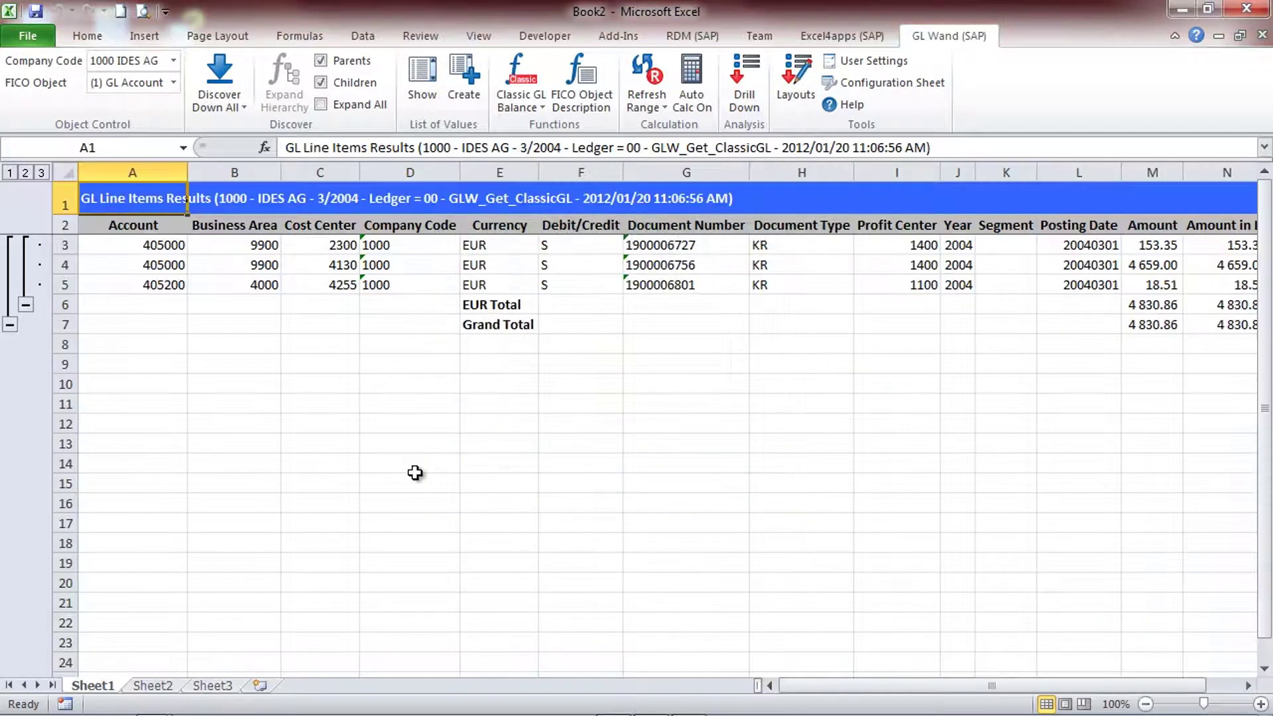
pyautogui.click(695, 266)
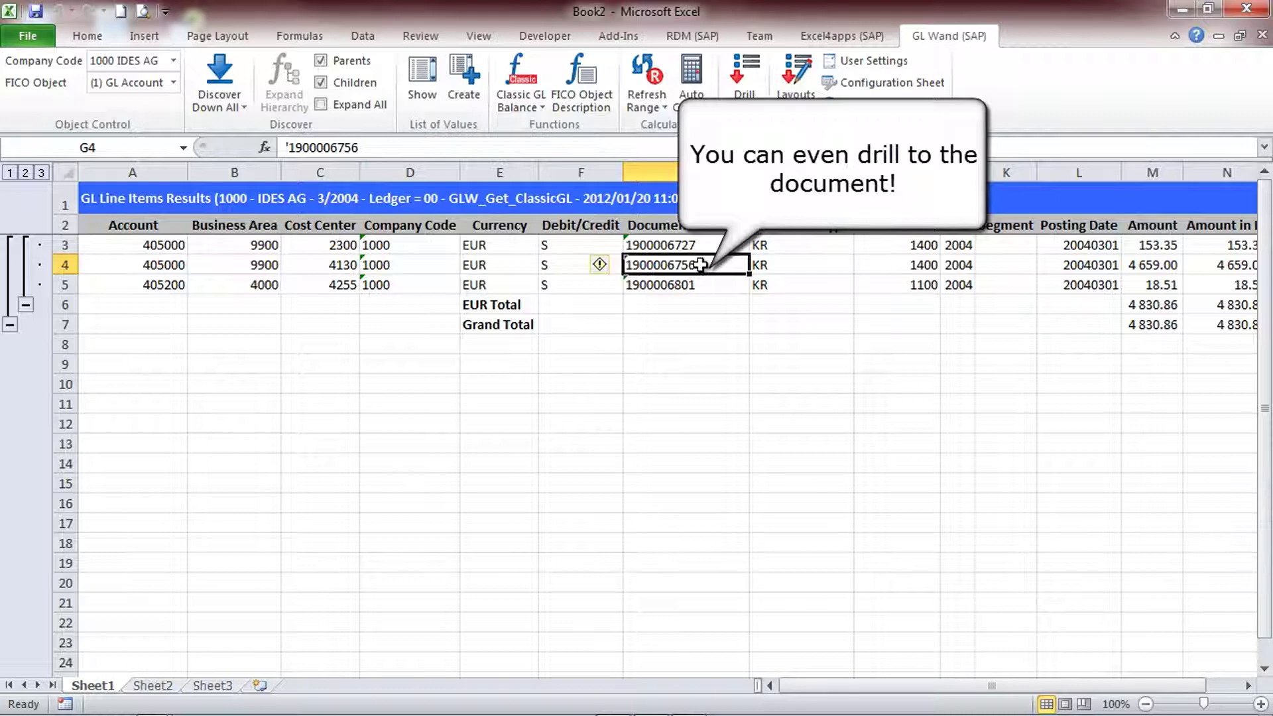
pyautogui.doubleClick(701, 264)
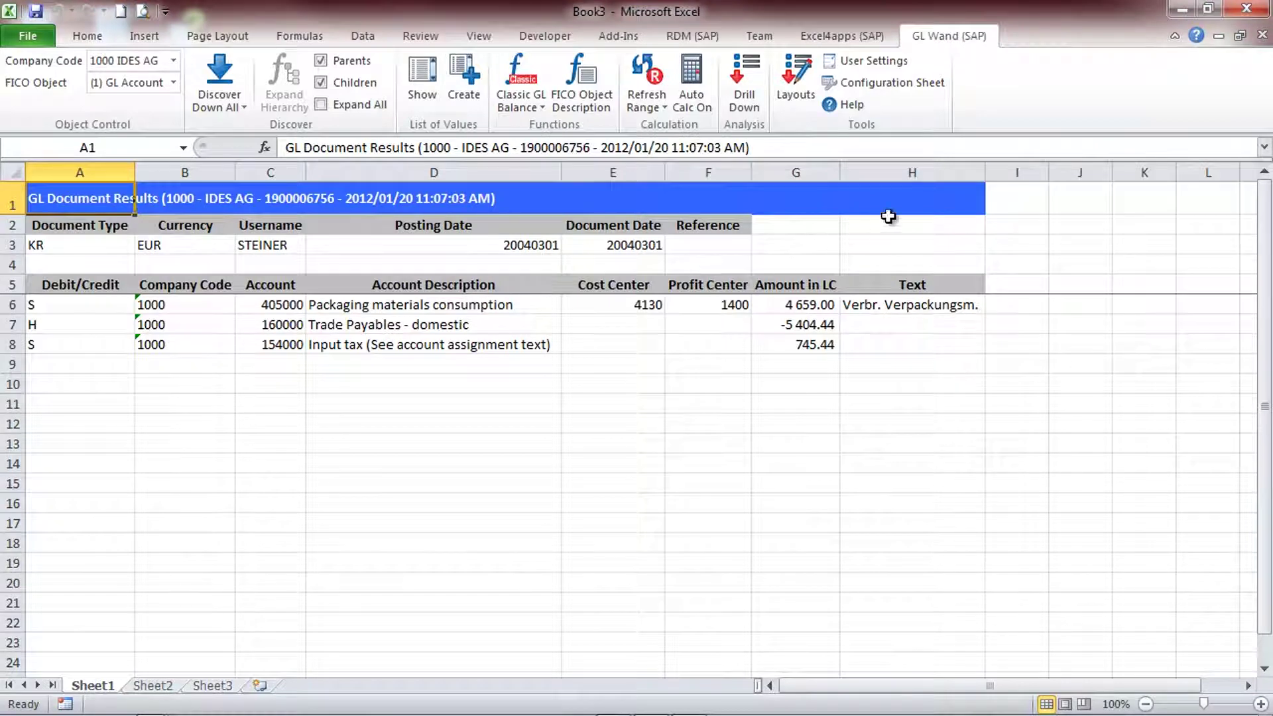
pyautogui.click(1246, 10)
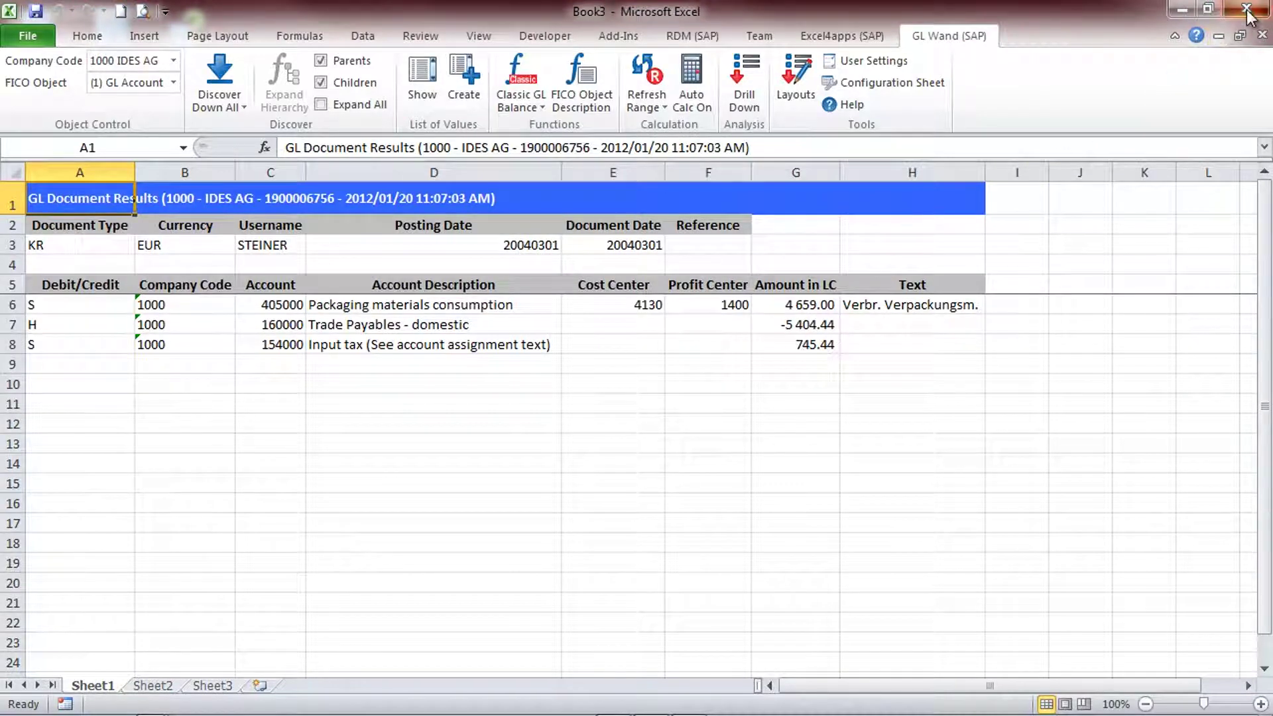
pyautogui.click(635, 390)
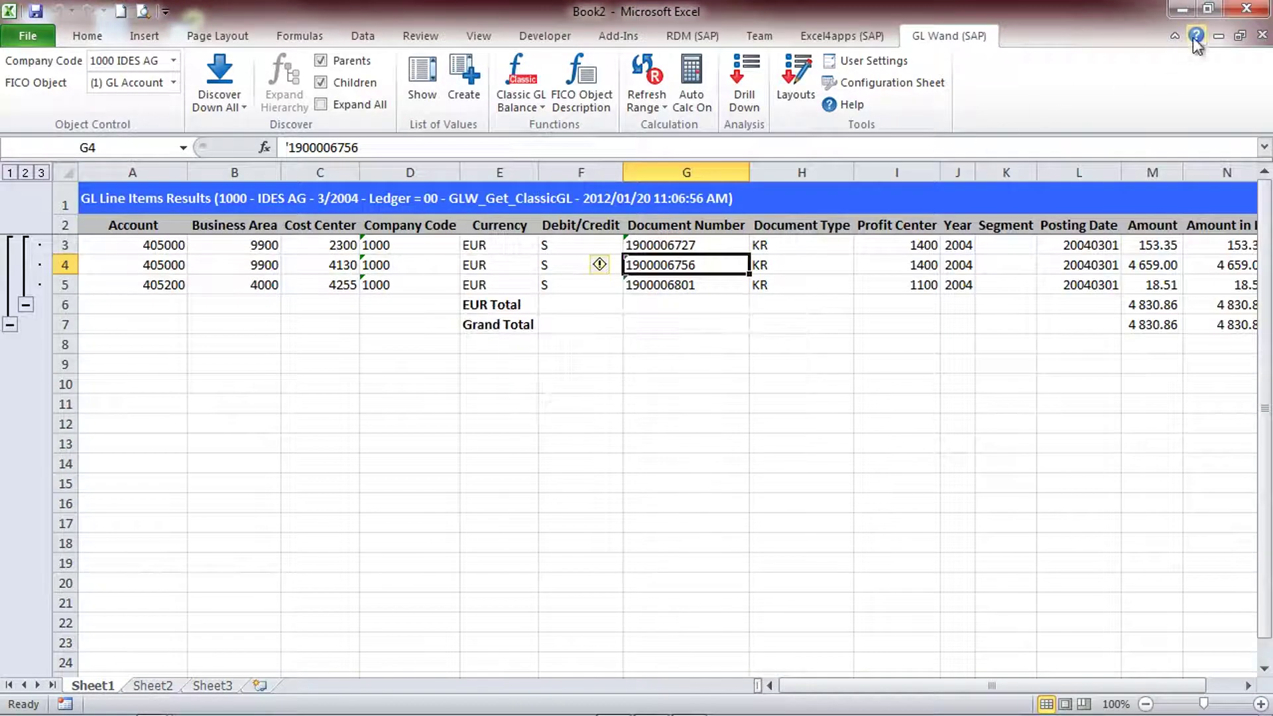
pyautogui.click(1247, 9)
pyautogui.click(663, 390)
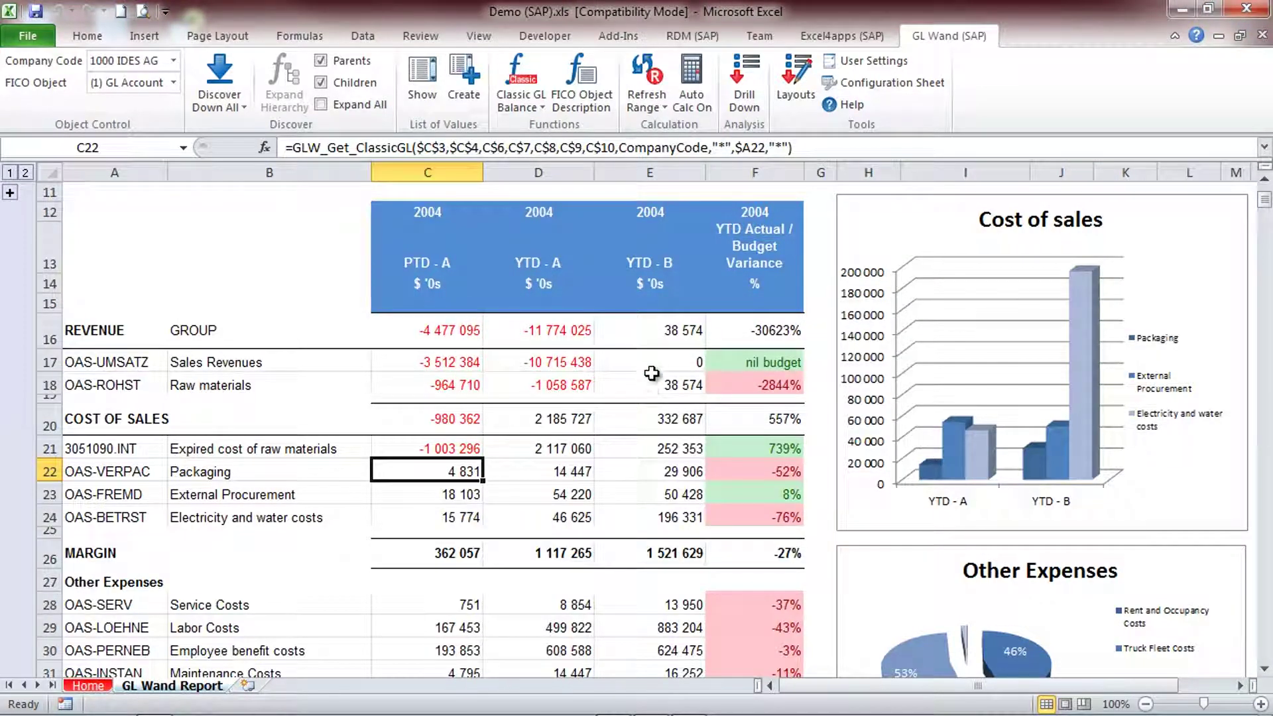
# Step: Open Custom Layouts > Line Item Drill Down > GL, enlarge the dialog and save the layout
pyautogui.click(814, 116)
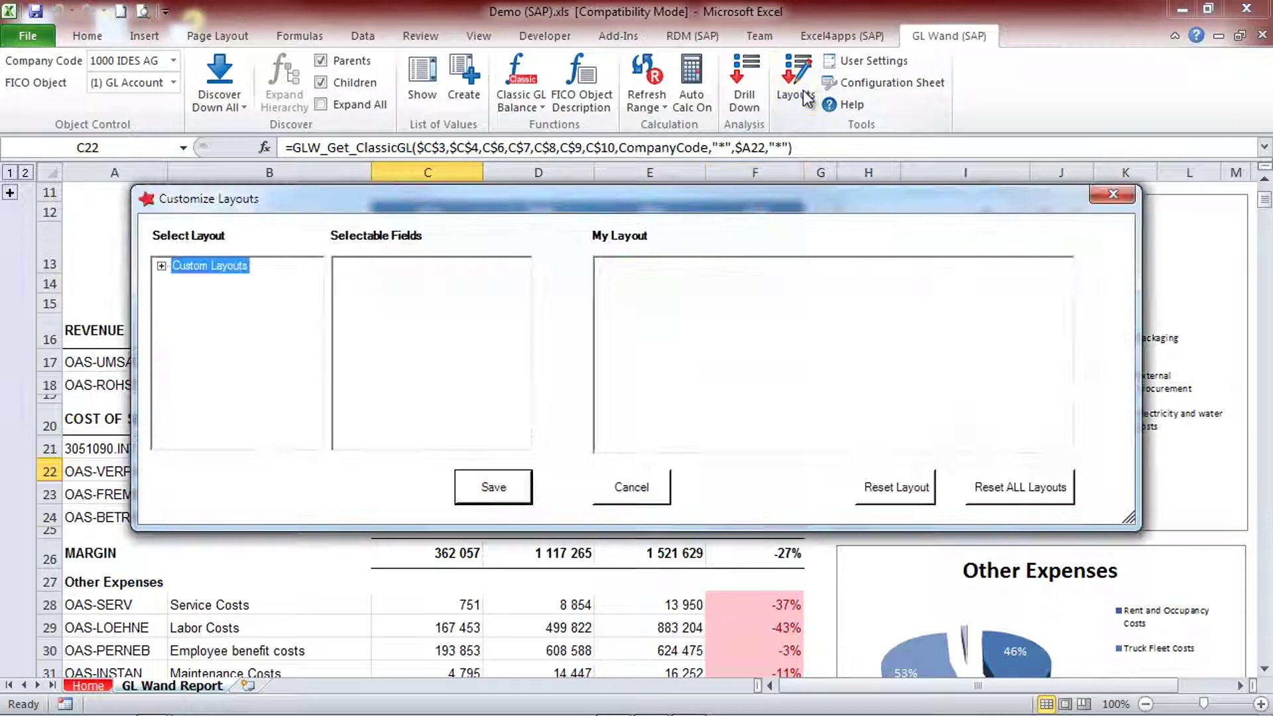
pyautogui.click(161, 267)
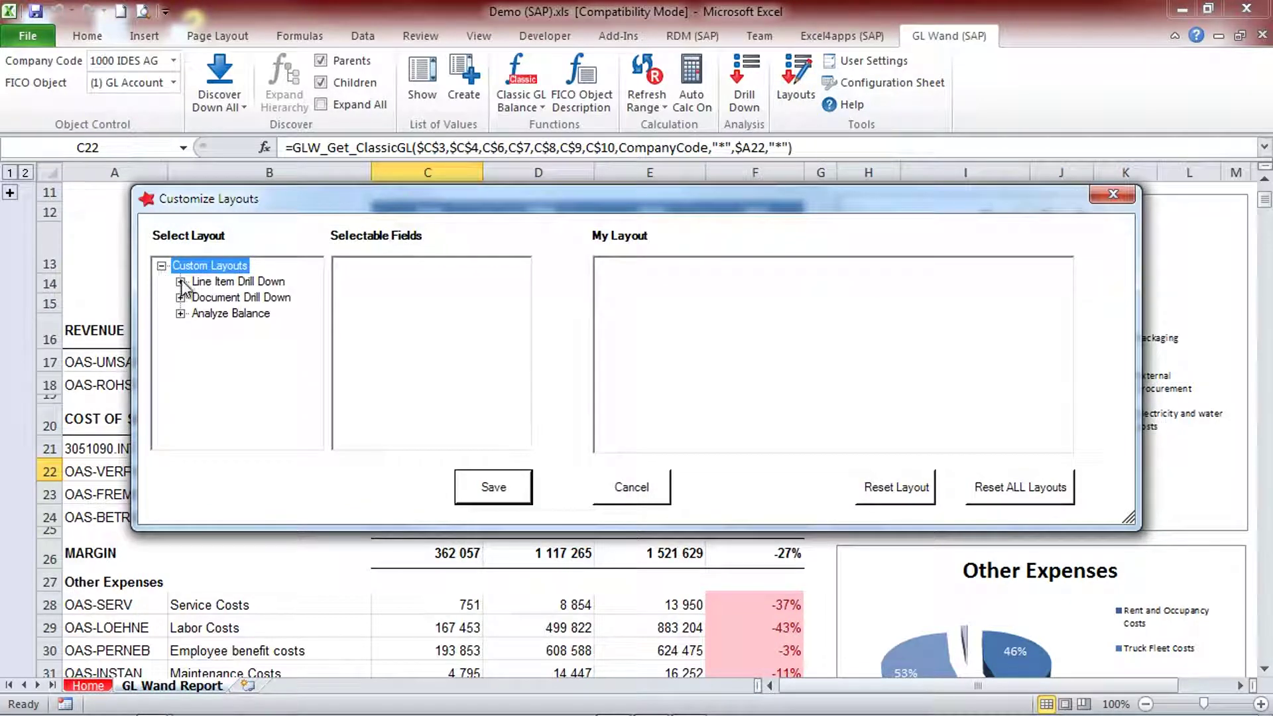
pyautogui.click(180, 282)
pyautogui.click(218, 297)
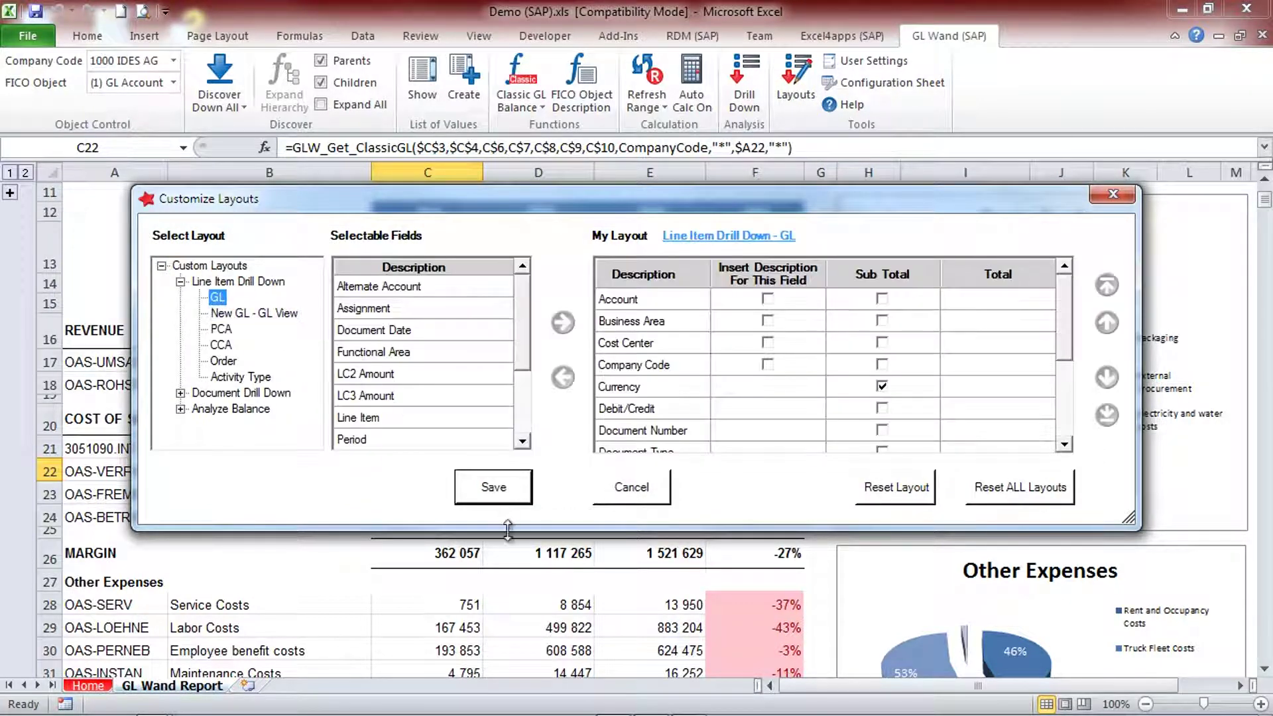
pyautogui.moveTo(530, 530); pyautogui.dragTo(534, 679)
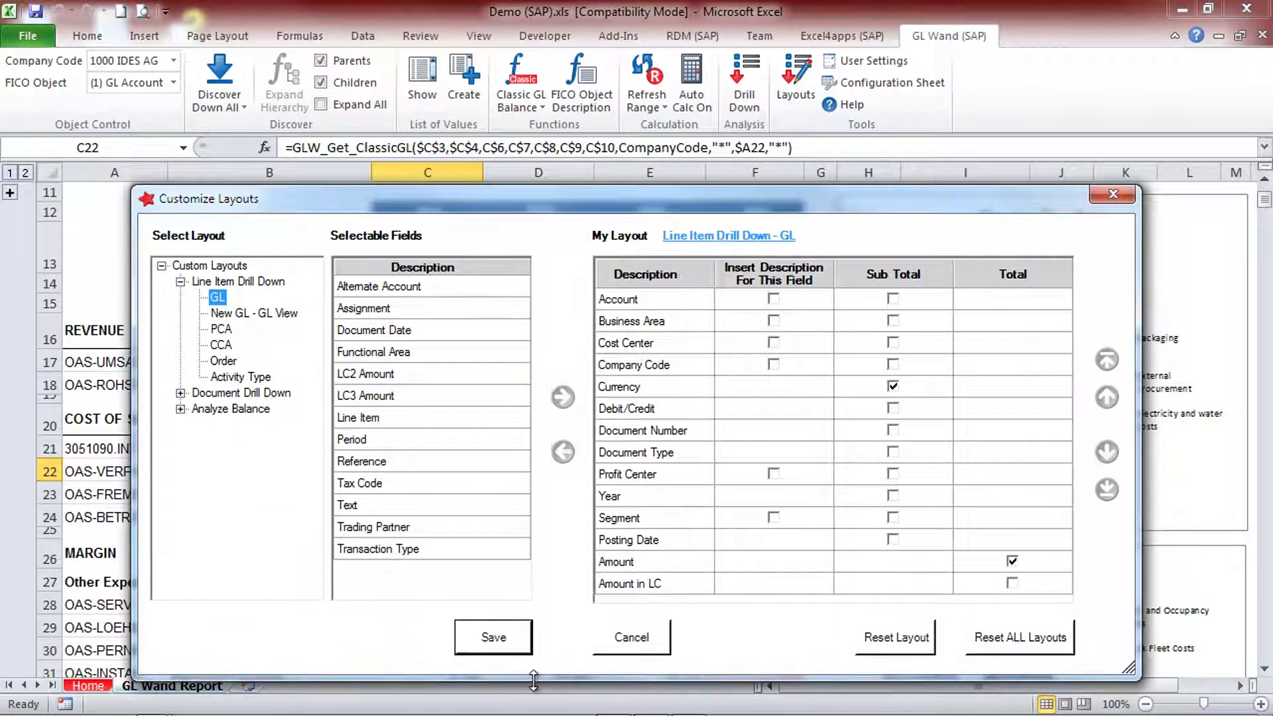
pyautogui.click(503, 647)
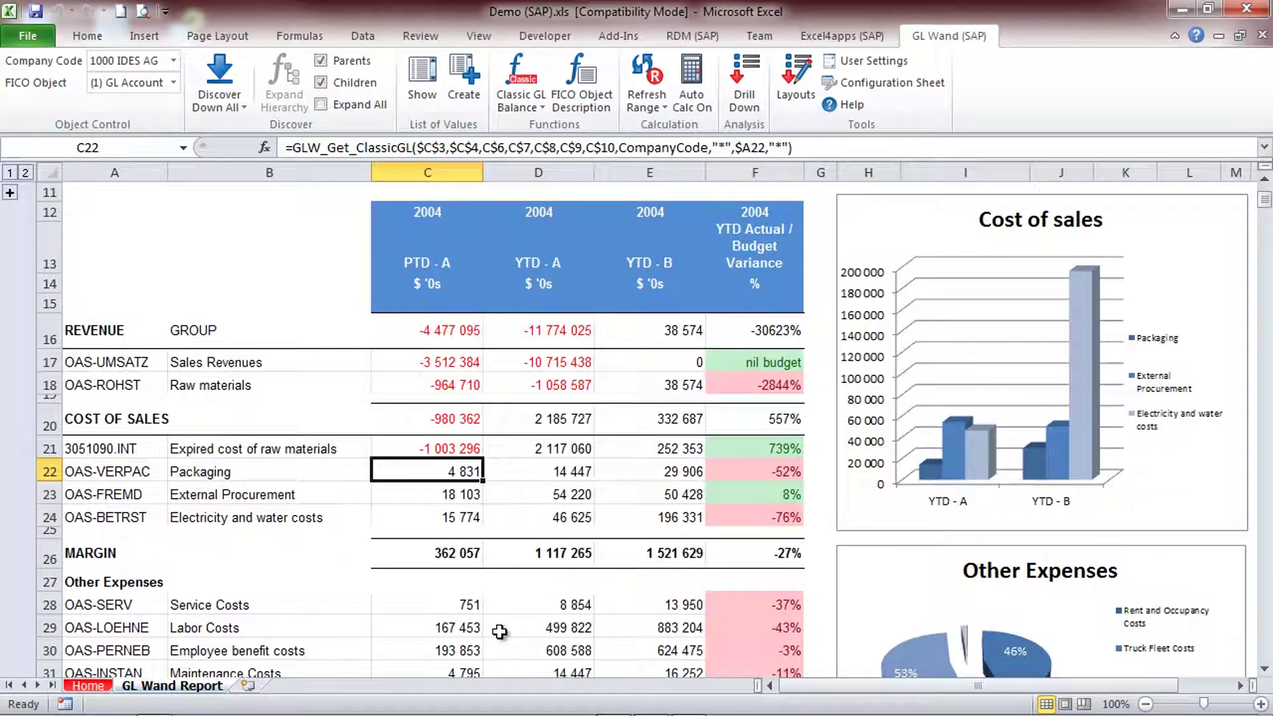
pyautogui.click(546, 106)
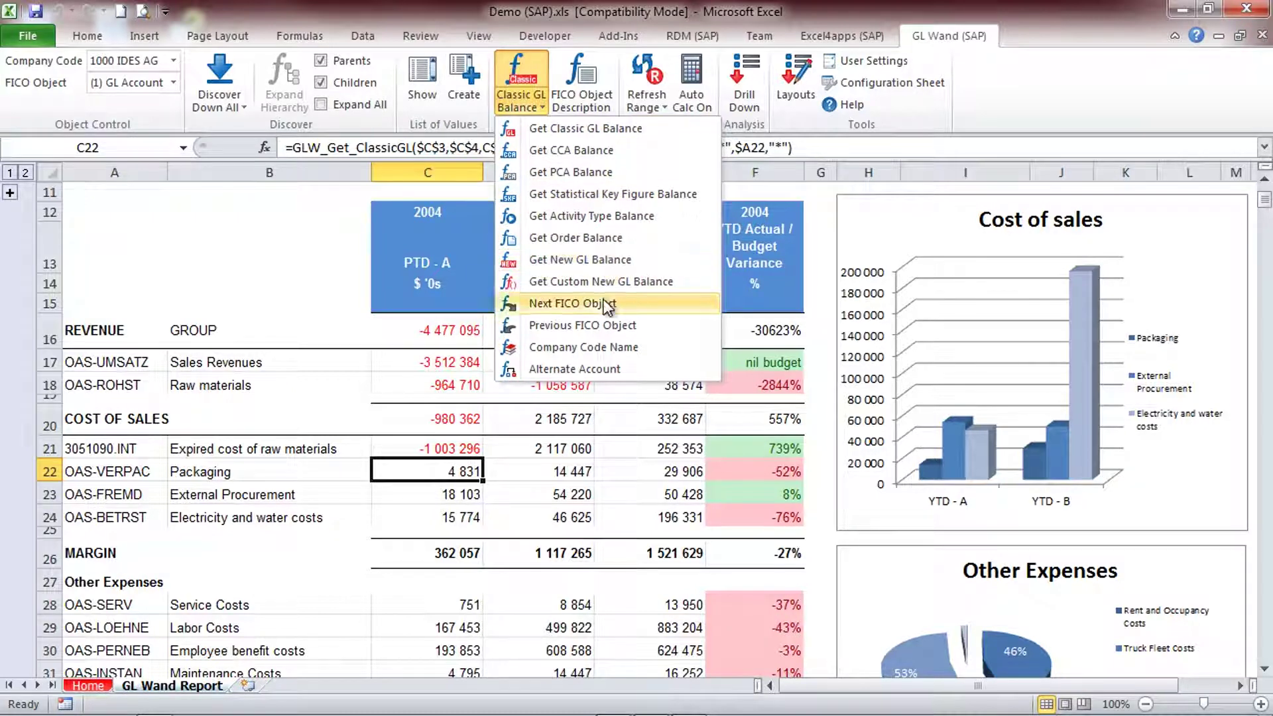
pyautogui.click(522, 482)
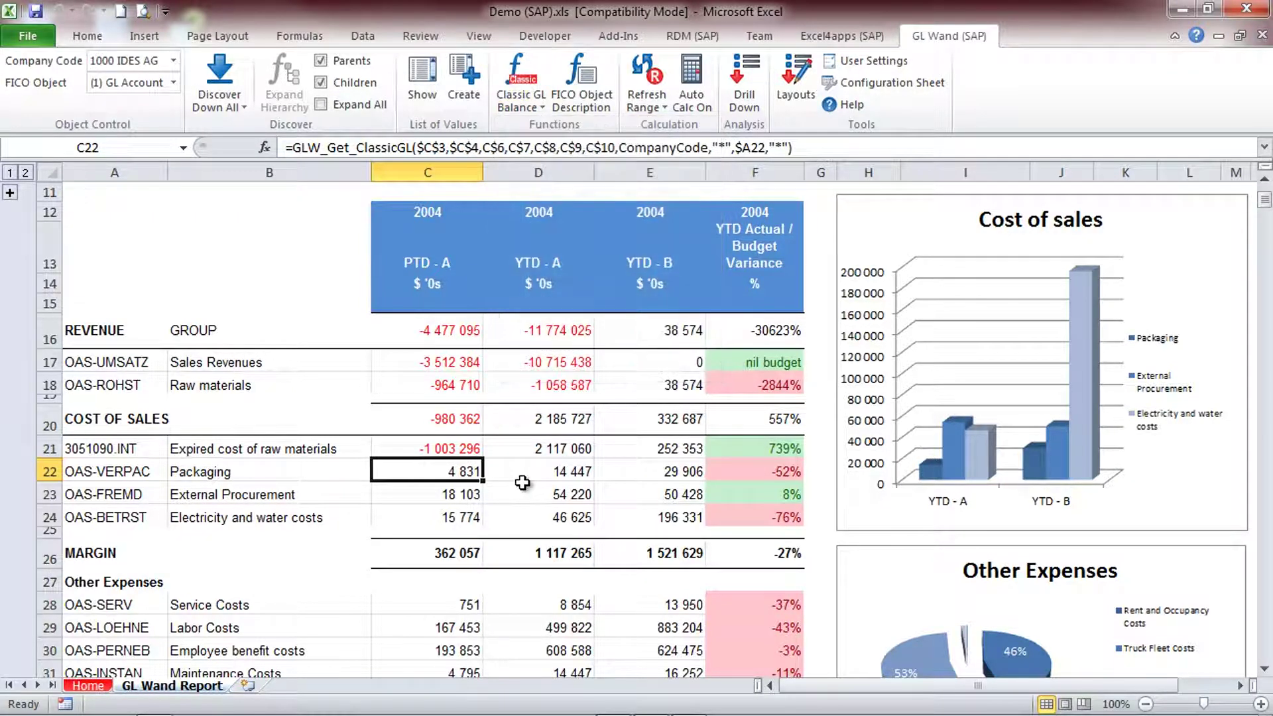